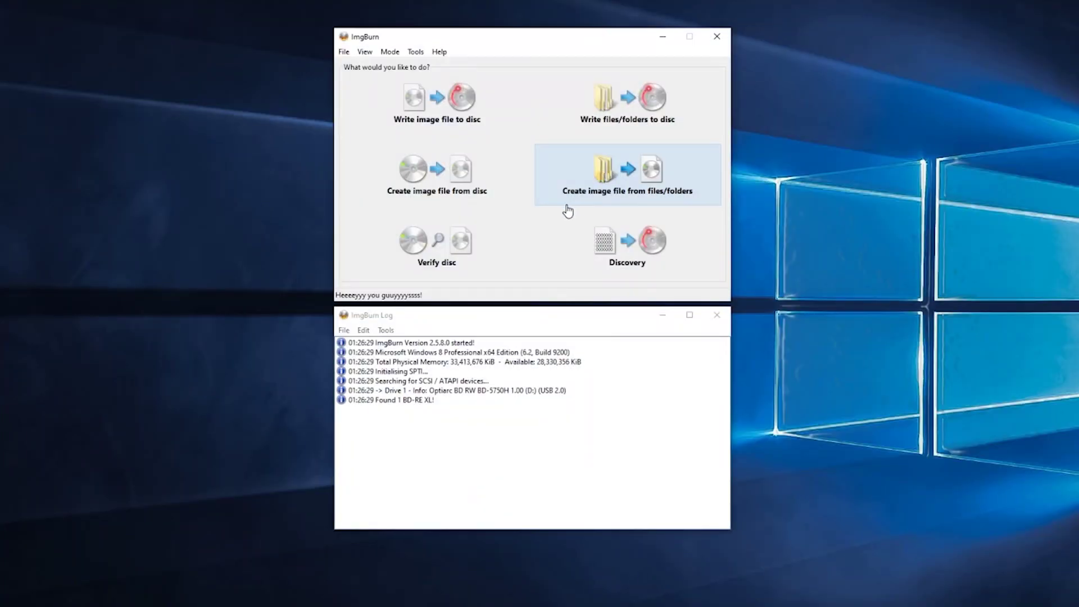
Step: Switch to creating an image from disc, with destination Driver on the Desktop
click(484, 193)
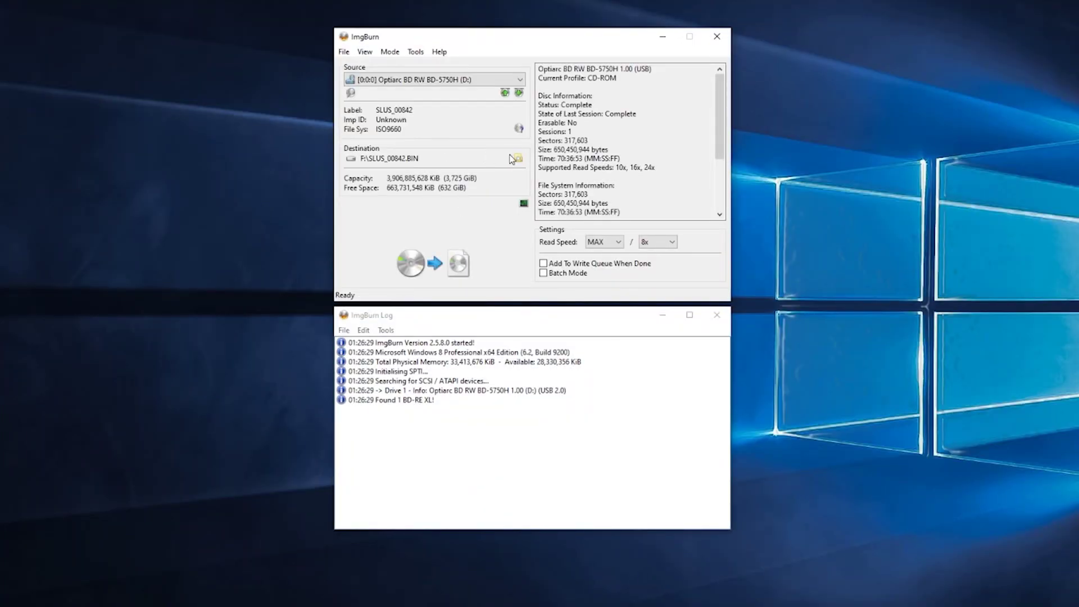
click(514, 158)
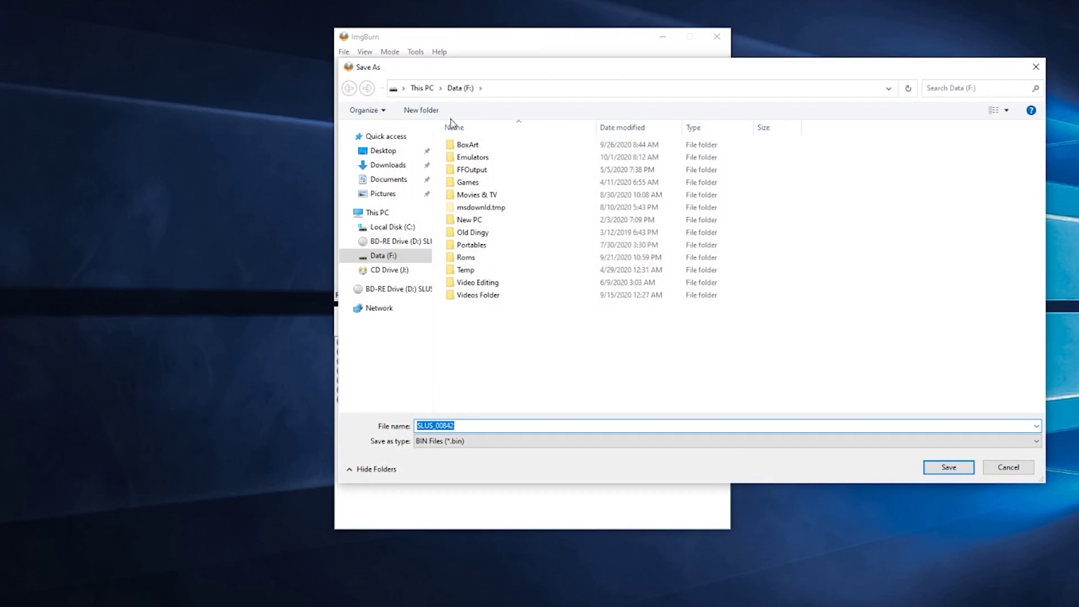
click(382, 151)
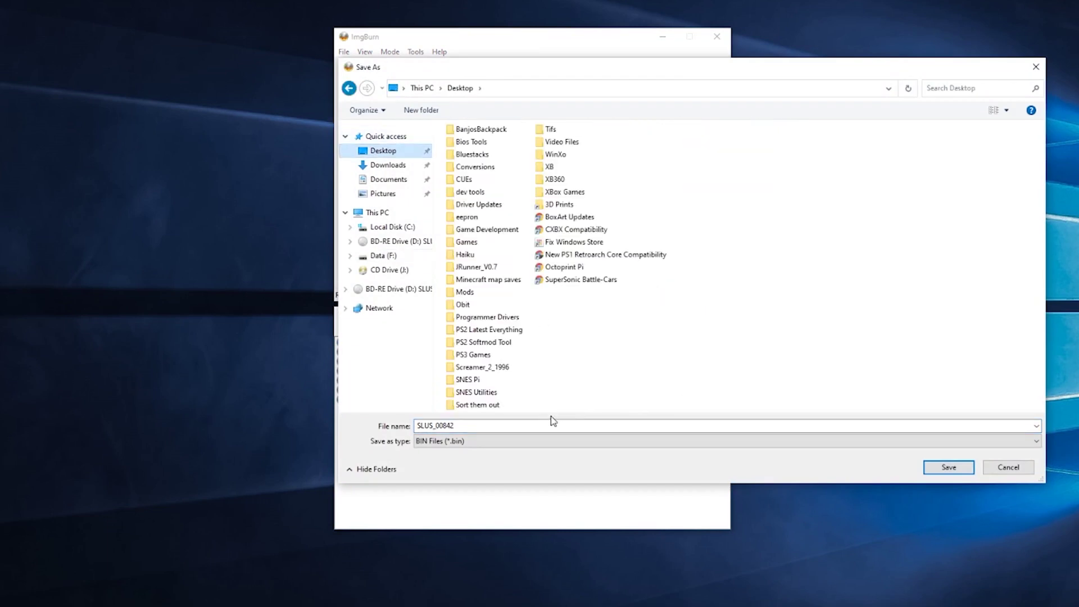
double_click(526, 425)
text(Driver)
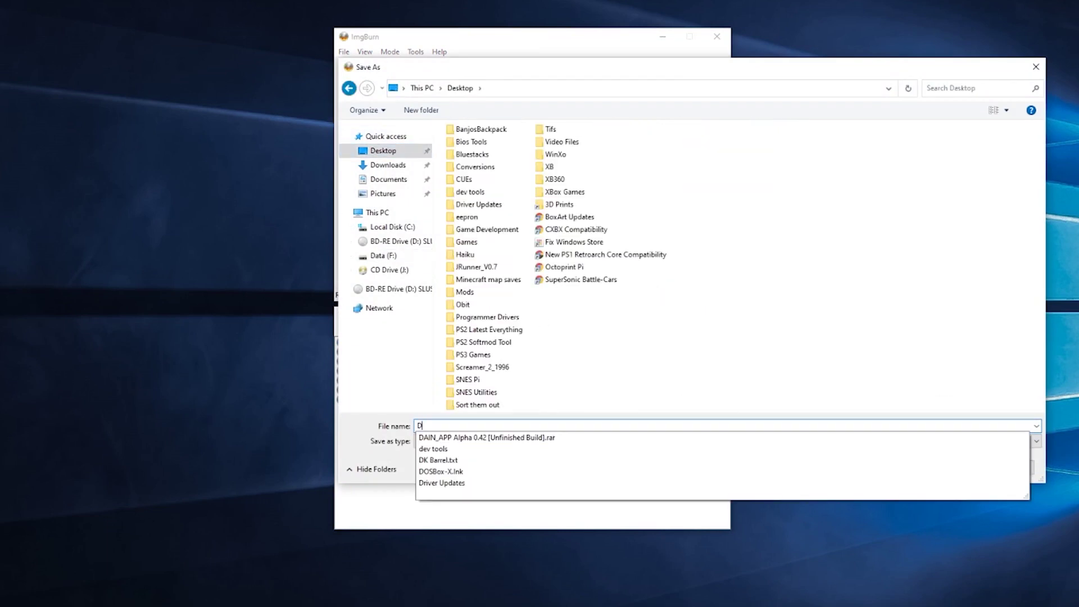
key(Return)
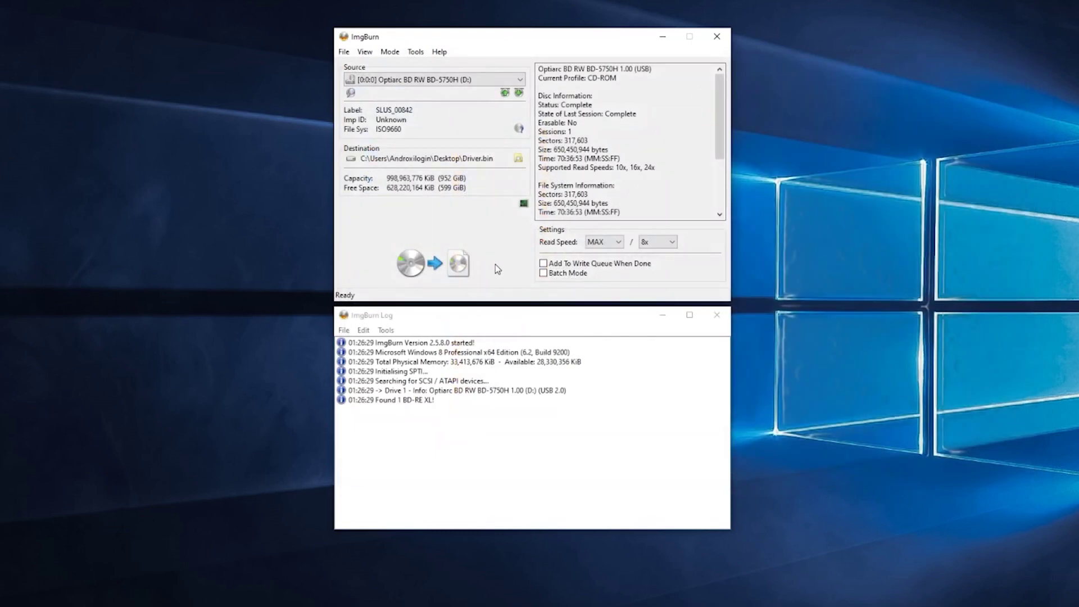
Step: Start reading the disc, ejecting the tray and closing ImgBurn when finished
click(433, 263)
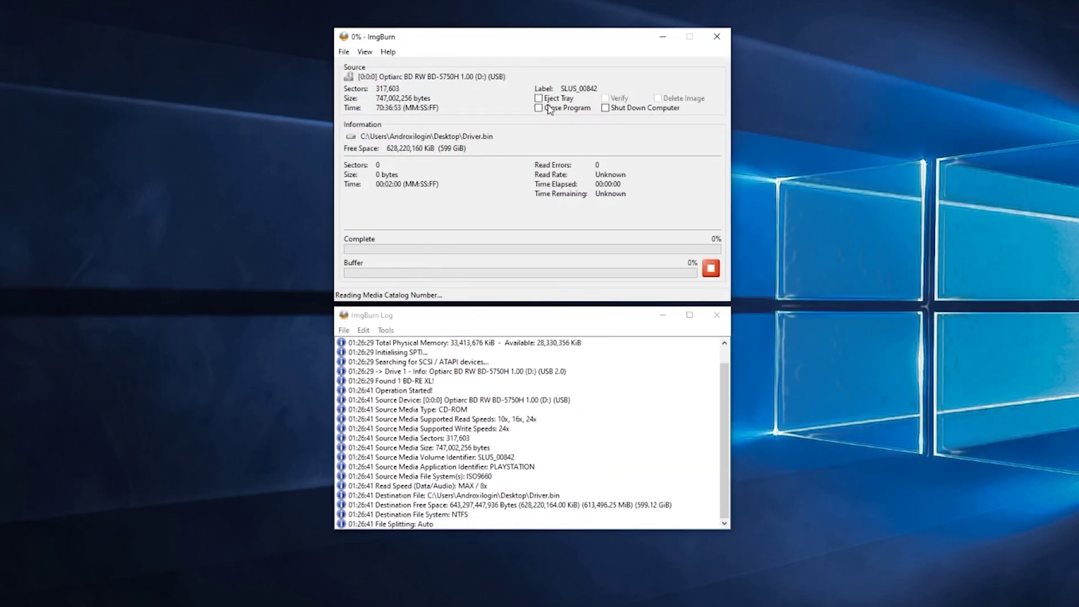
click(551, 107)
click(555, 99)
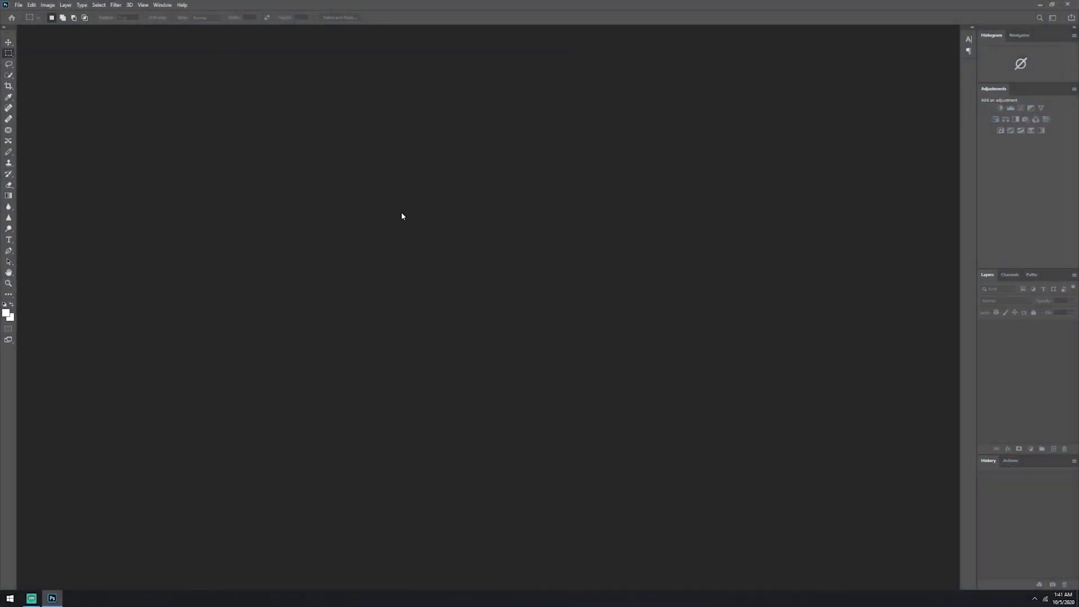
Step: Create a 512×512 document and duplicate its background into a new layer
key(ctrl+n)
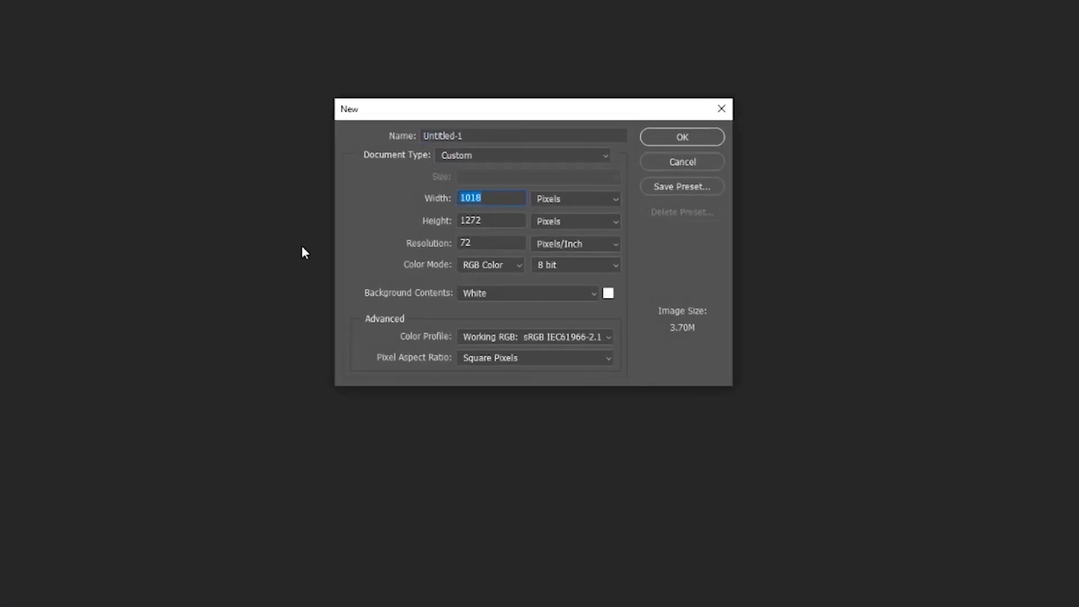
text(512)
key(Tab)
key(Tab)
text(512)
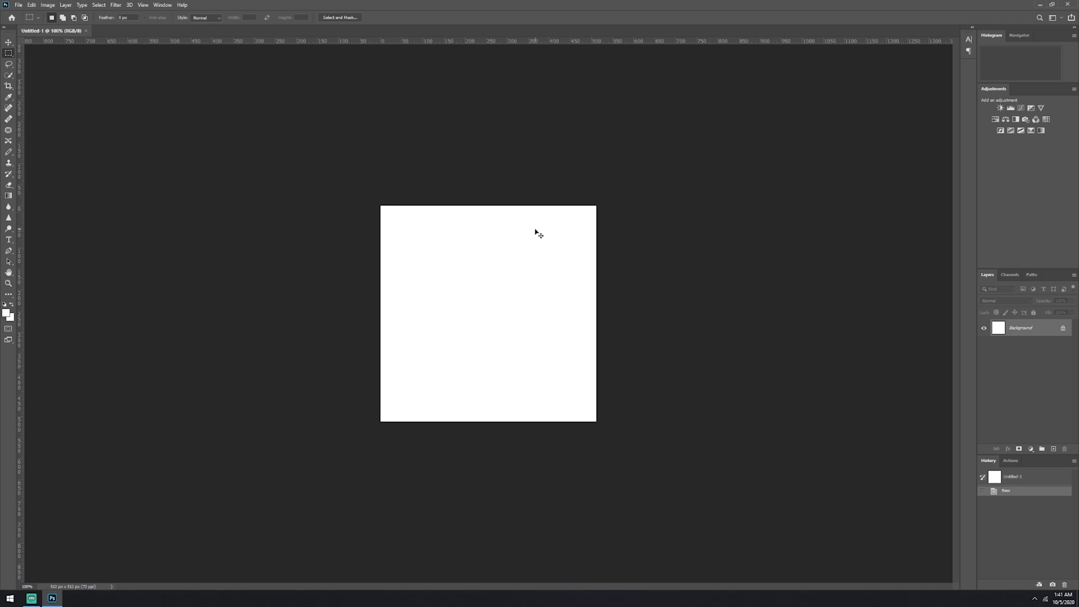
key(ctrl+j)
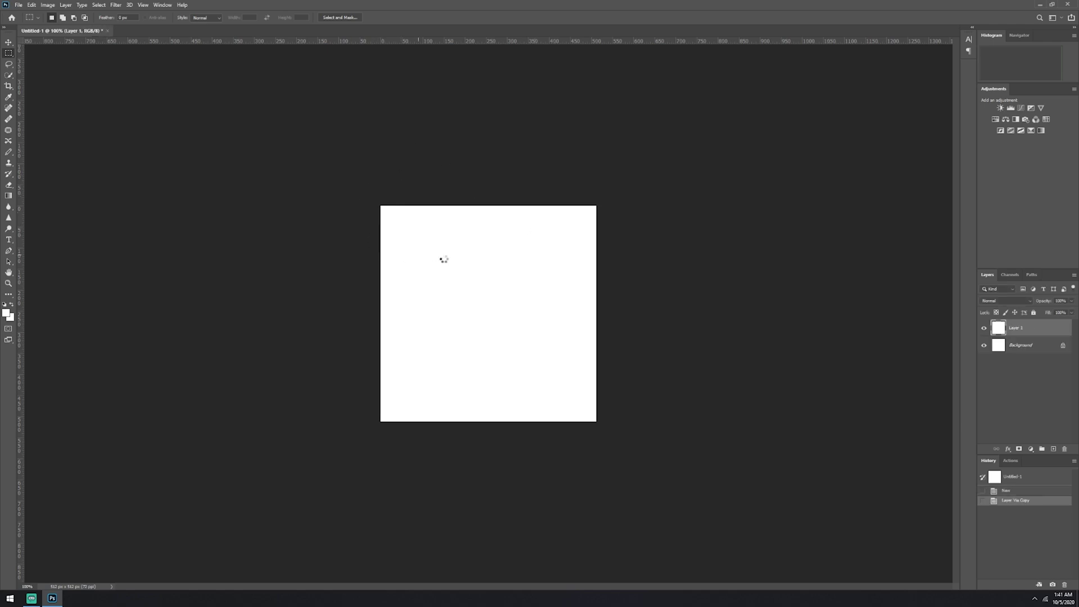
Step: Add the CUE text layer near the top-left and set its colour to black
key(t)
click(407, 250)
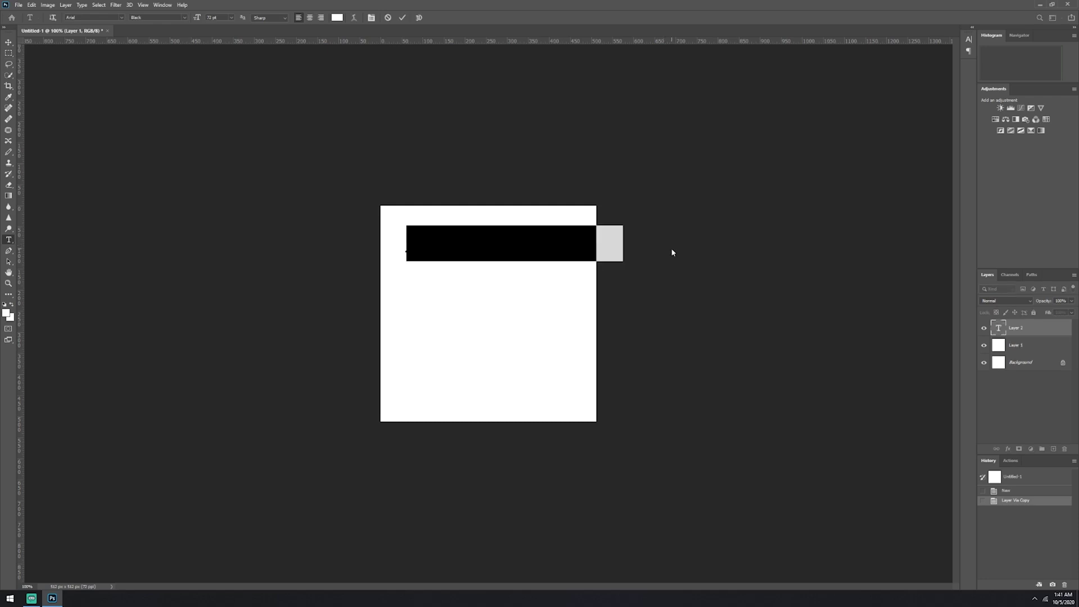
text(abc)
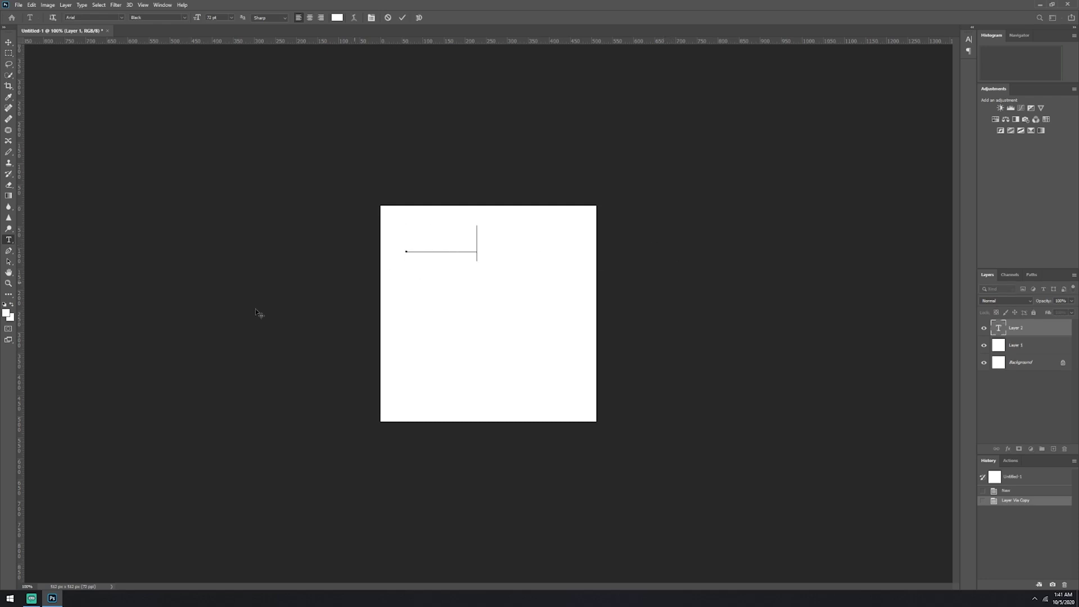
click(170, 265)
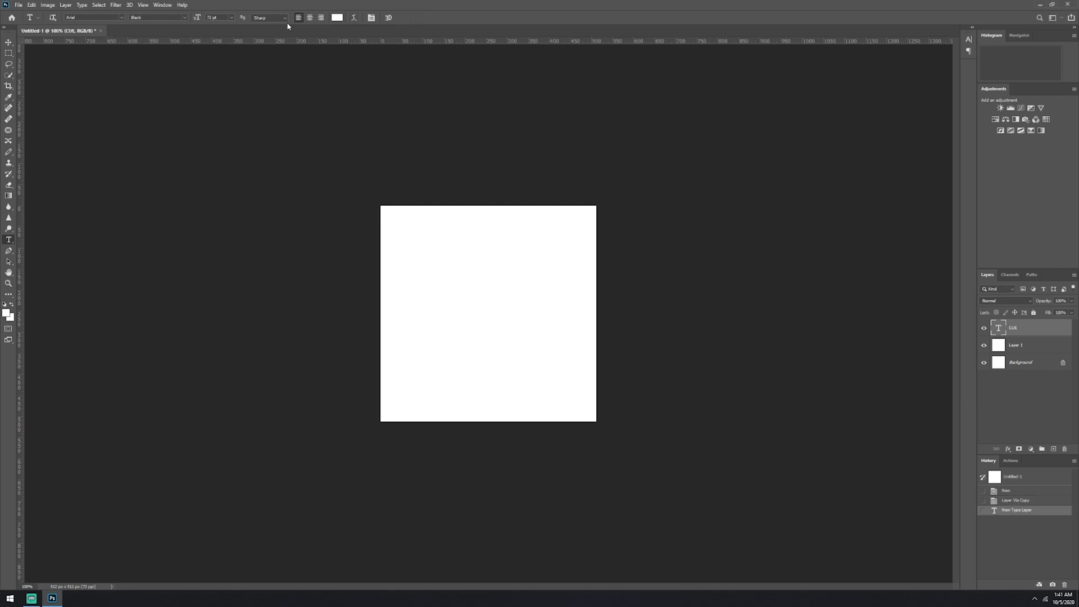
click(337, 17)
click(535, 259)
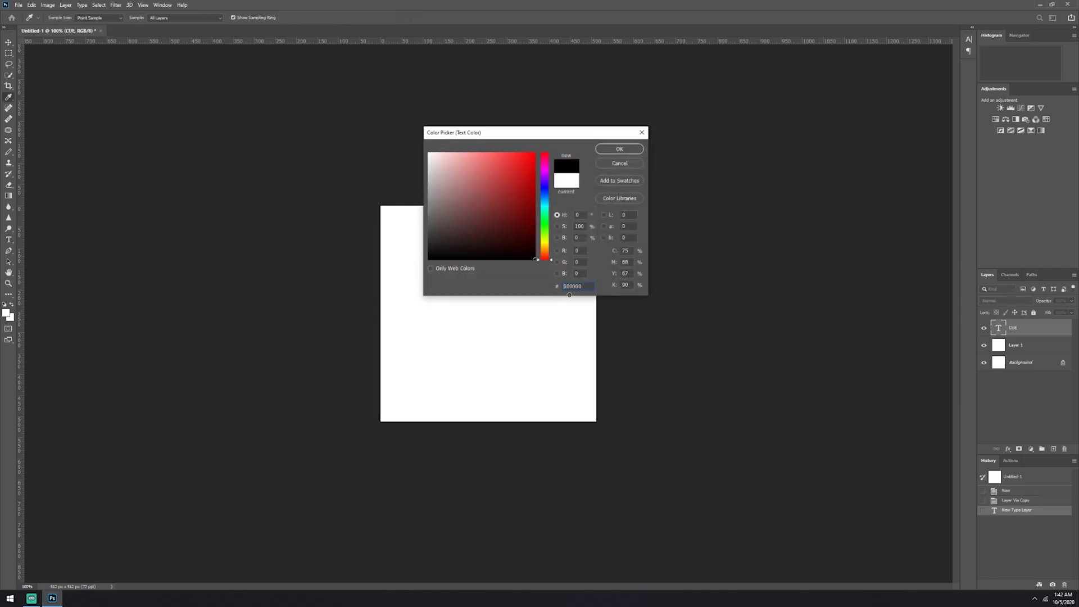
key(Return)
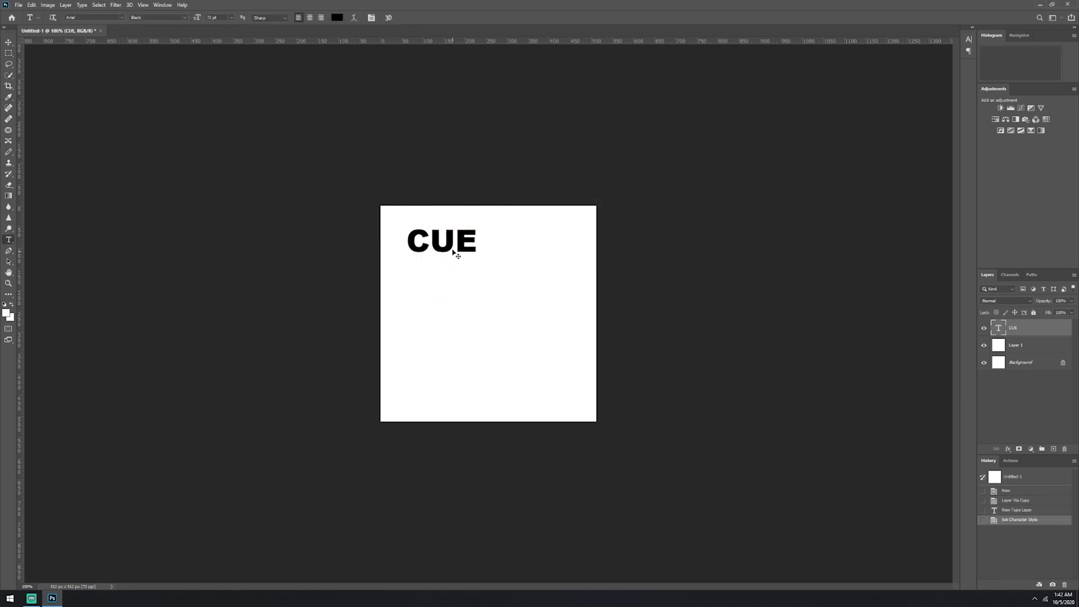
Step: Scale and place CUE across the canvas top, then start a second text layer below
drag(466, 248, 629, 365)
drag(564, 318, 524, 301)
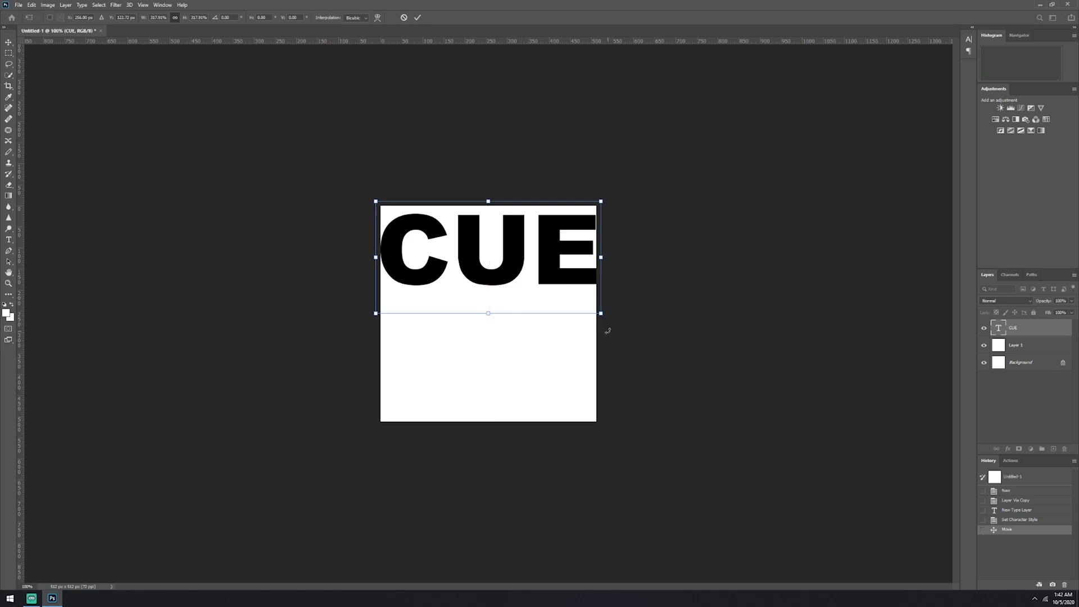
drag(600, 313, 551, 287)
key(Return)
key(t)
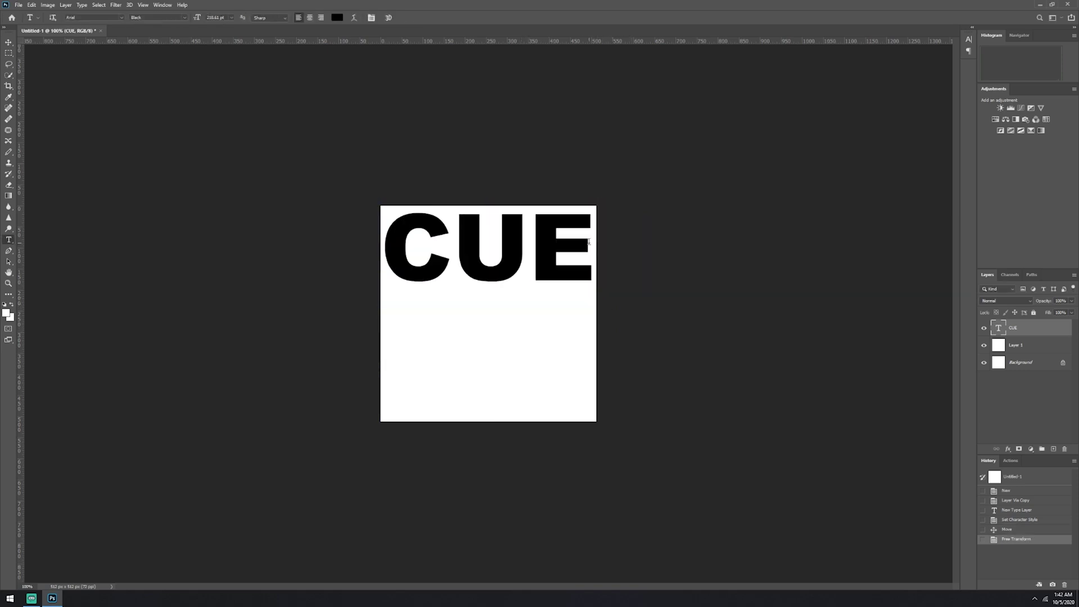
click(500, 396)
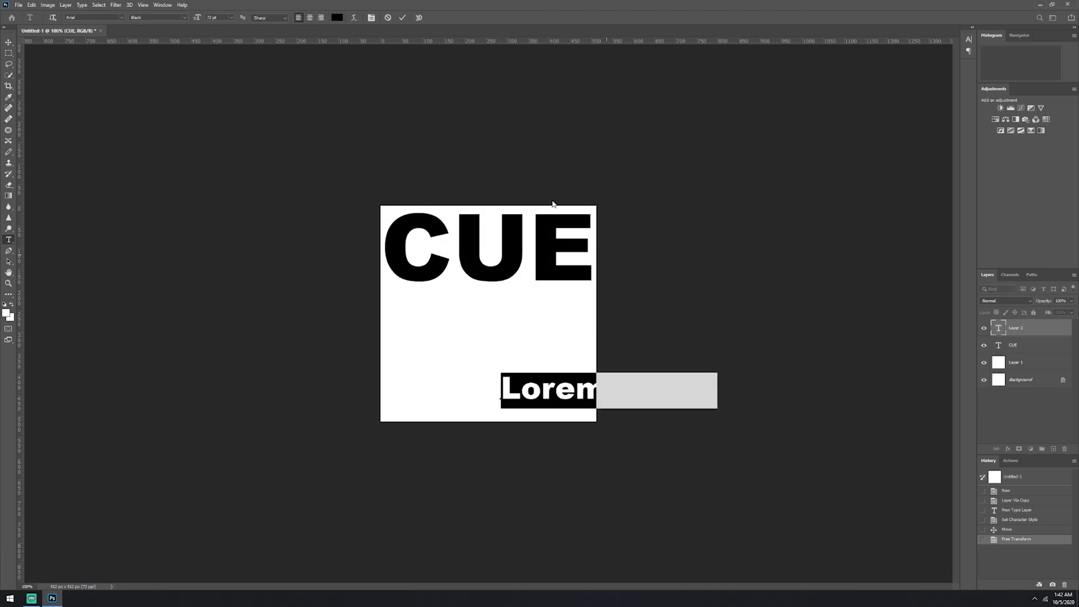
Step: Make the second text bright red (ff0000), replace it with 2, and place it under CUE
click(337, 17)
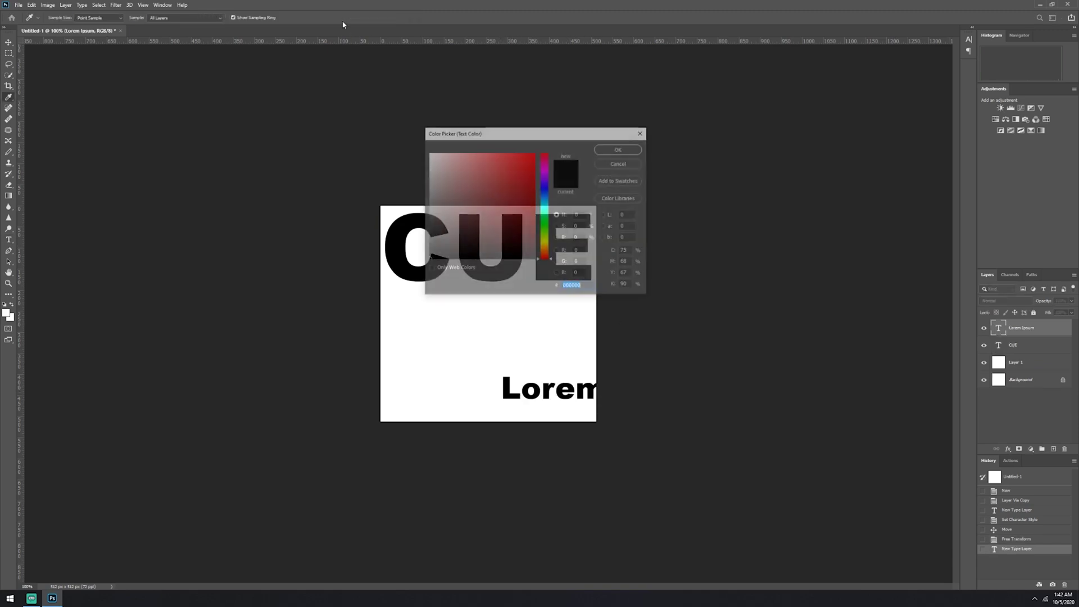
text(c90000ff0000)
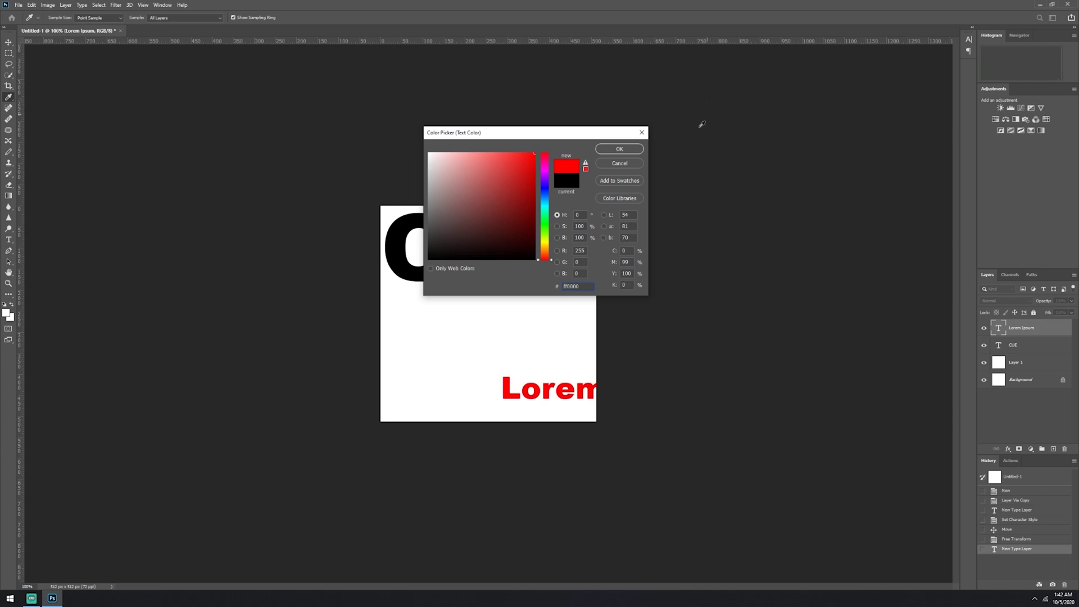
key(Return)
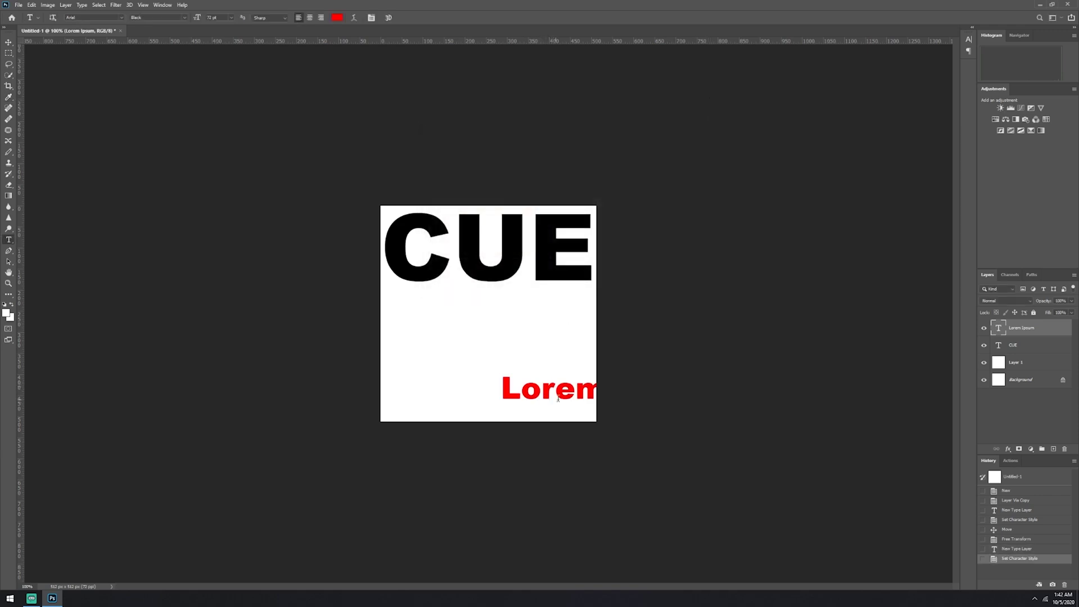
drag(557, 399, 463, 332)
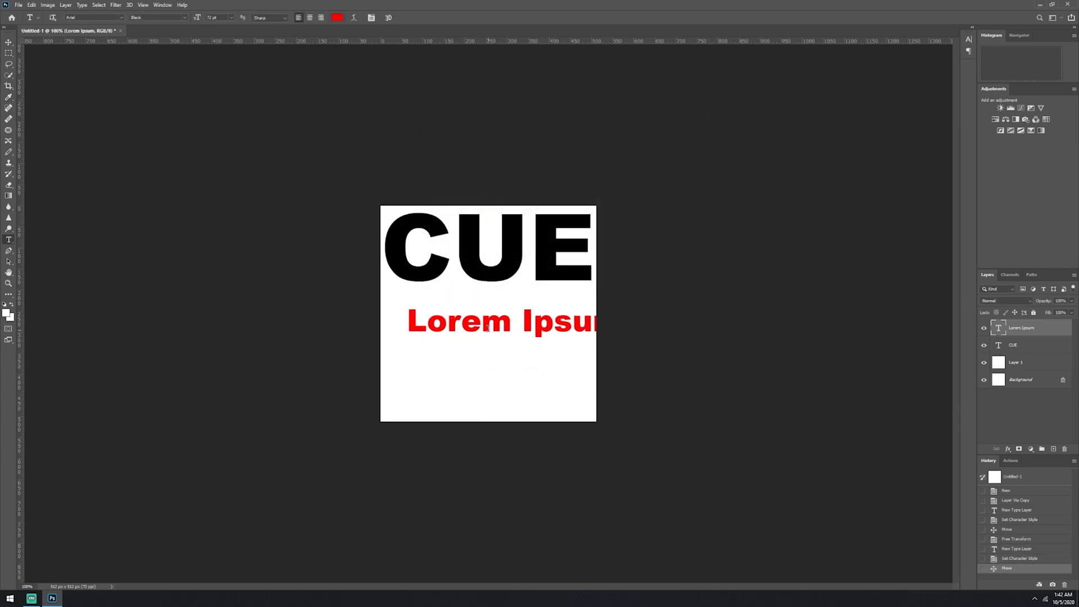
click(482, 323)
key(ctrl+a)
text(2)
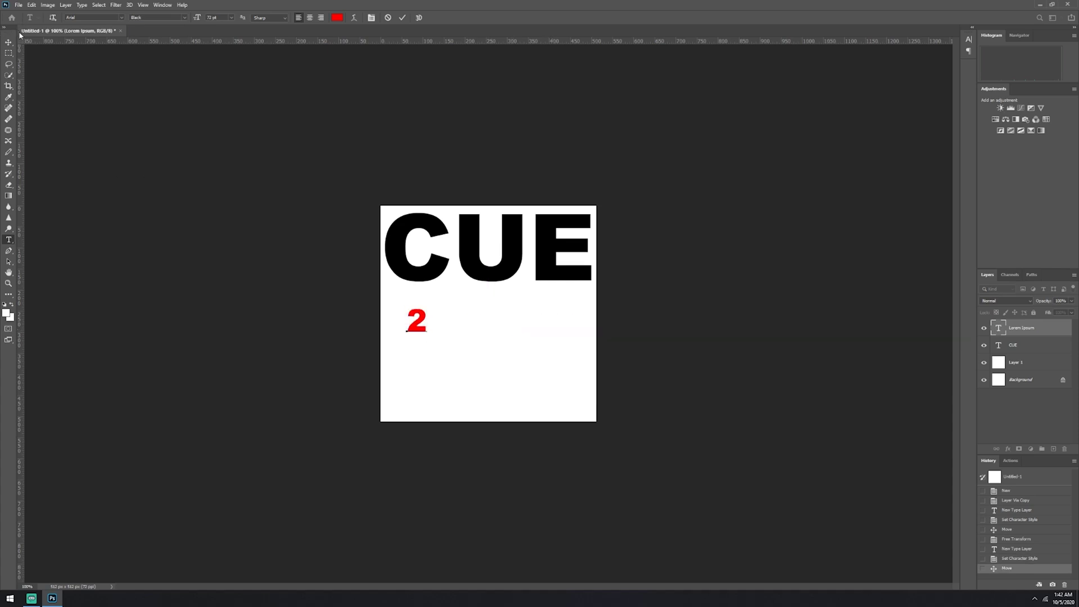
click(8, 53)
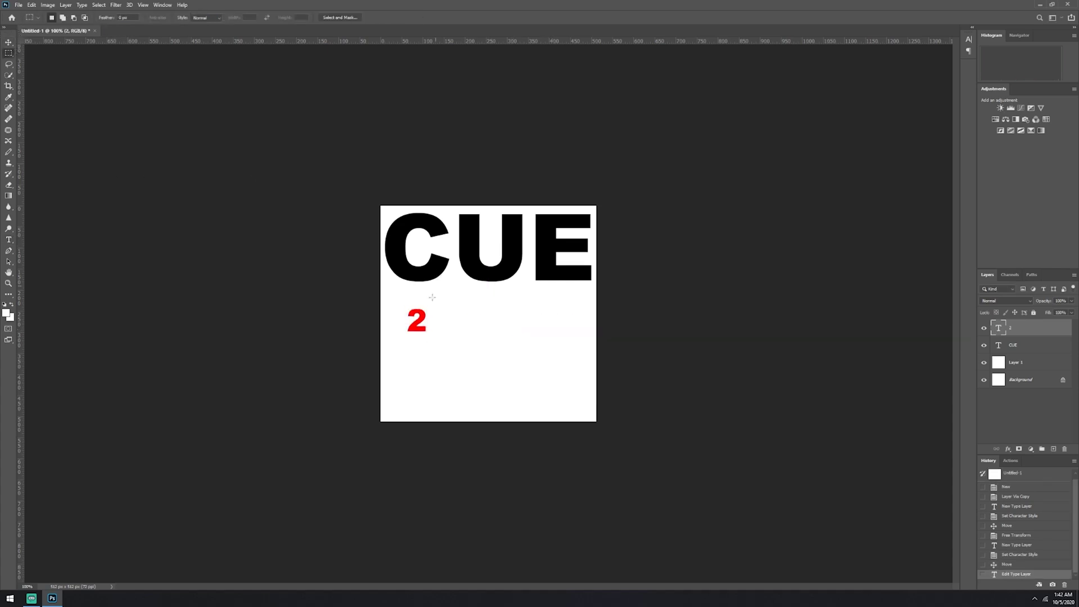
drag(424, 326, 541, 231)
Step: Enlarge the red 2 with Free Transform and centre it beneath CUE
key(ctrl+t)
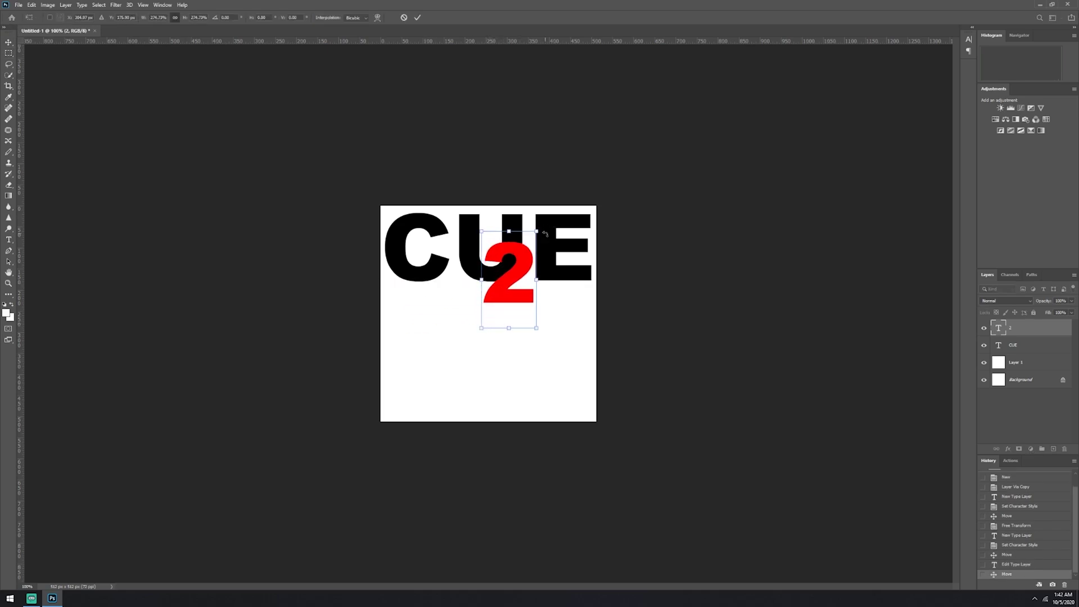
drag(514, 303, 495, 329)
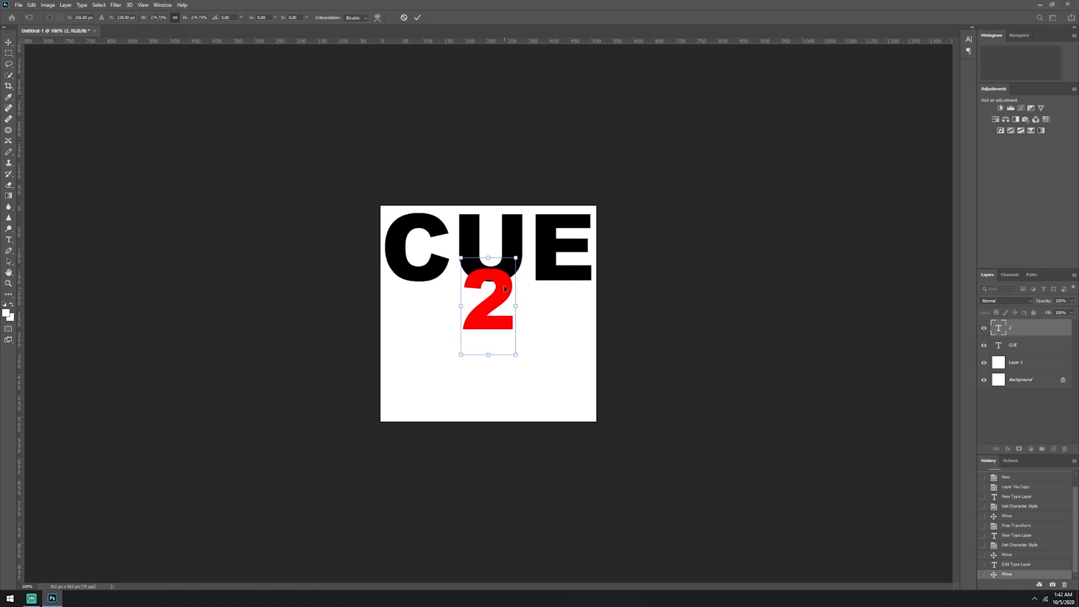
drag(516, 258, 554, 190)
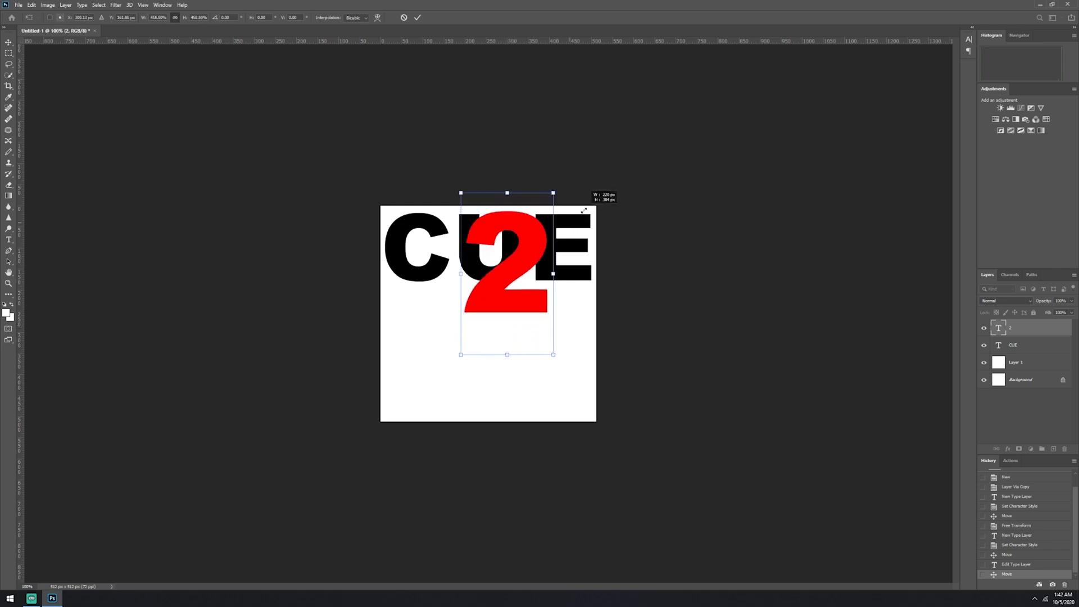
drag(528, 295, 515, 337)
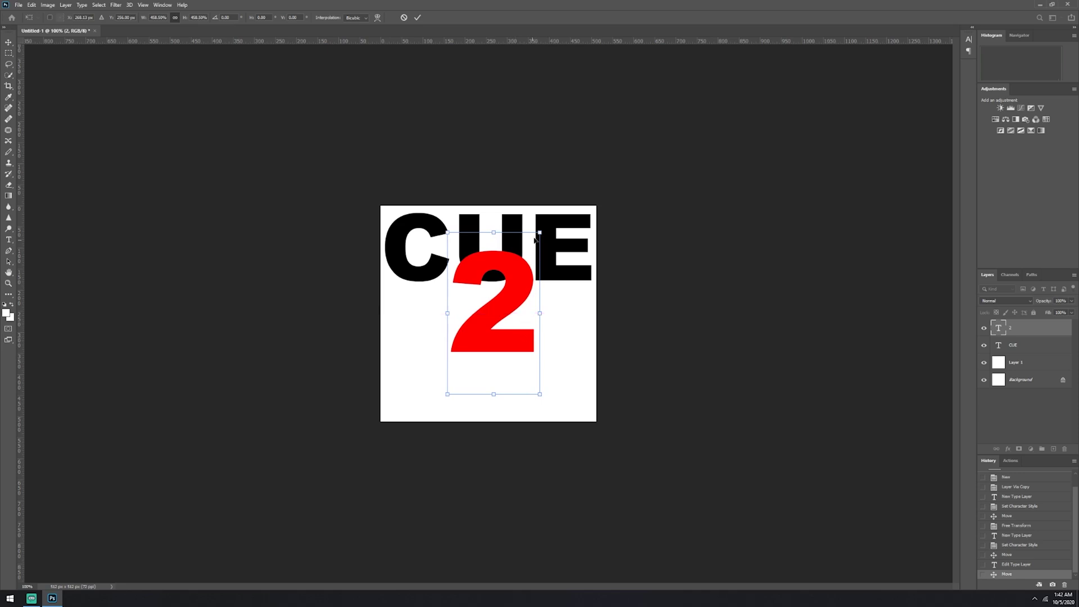
drag(537, 239, 527, 259)
mouse_move(497, 325)
mouse_down()
mouse_move(513, 309)
mouse_move(501, 316)
mouse_up()
Step: Commit the 2 resize and add a black CHD text layer in the lower left
key(Return)
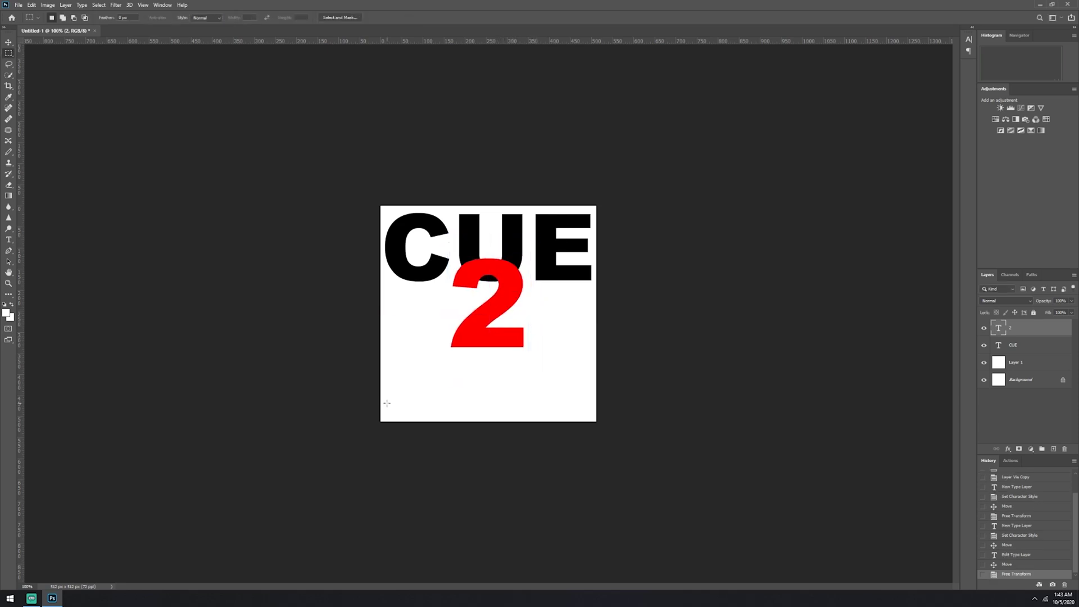
key(t)
click(399, 396)
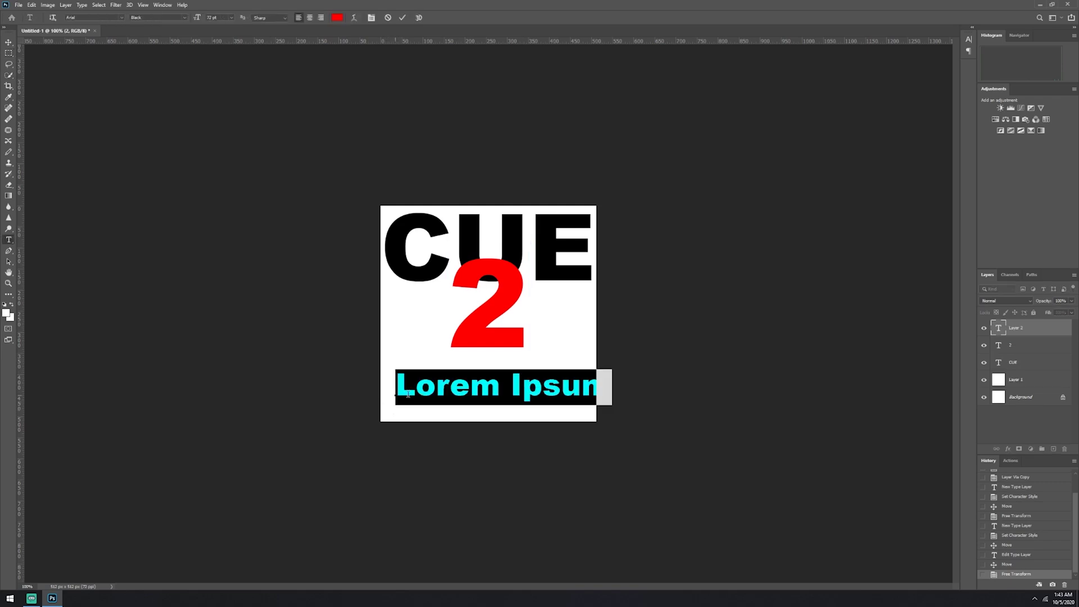
text(CHD)
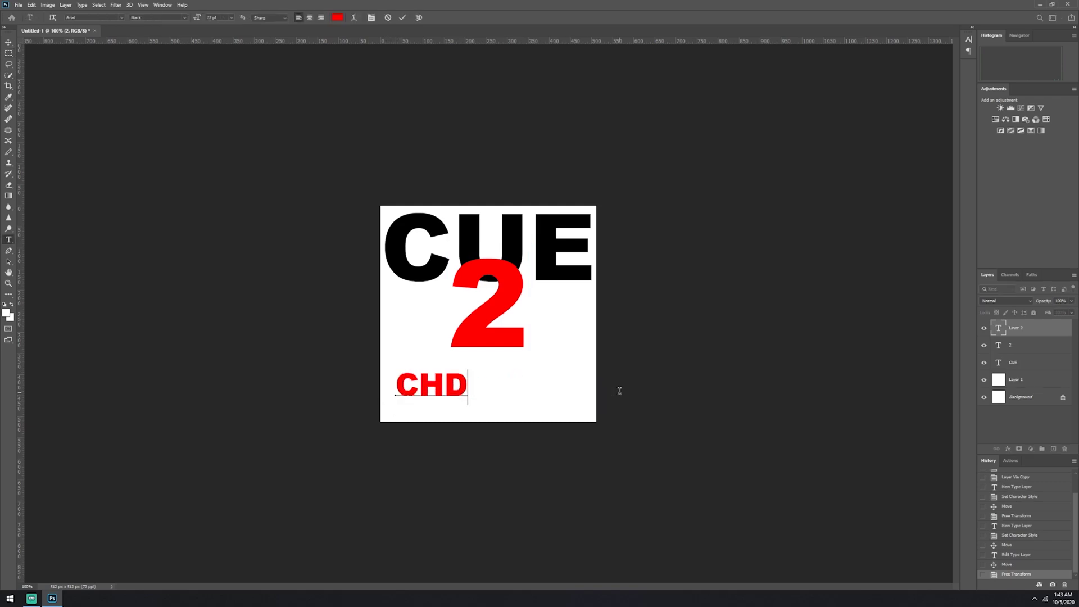
click(403, 17)
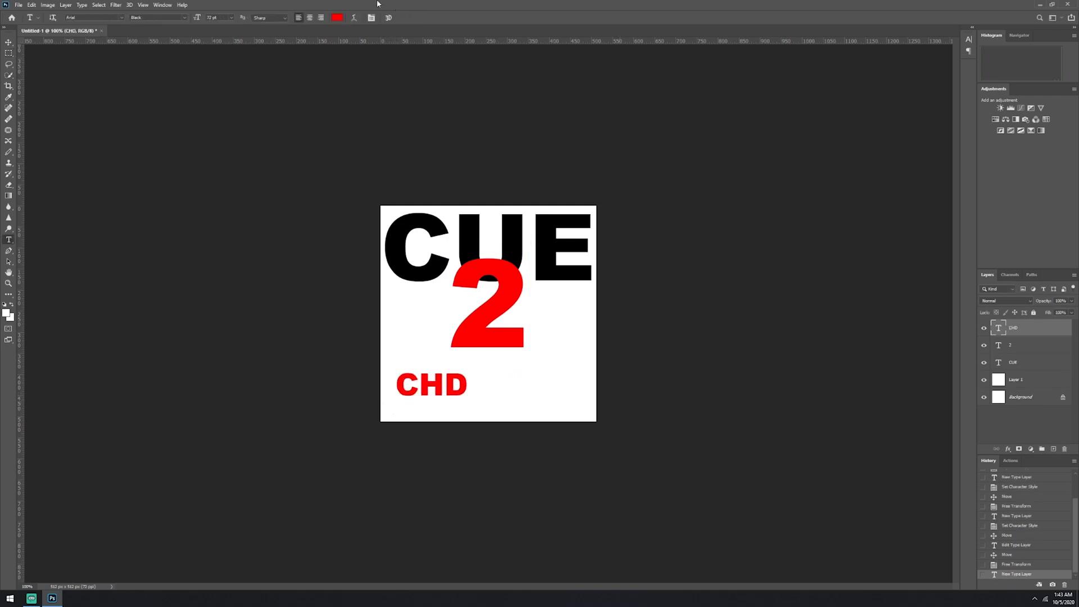
click(340, 19)
drag(490, 200, 593, 316)
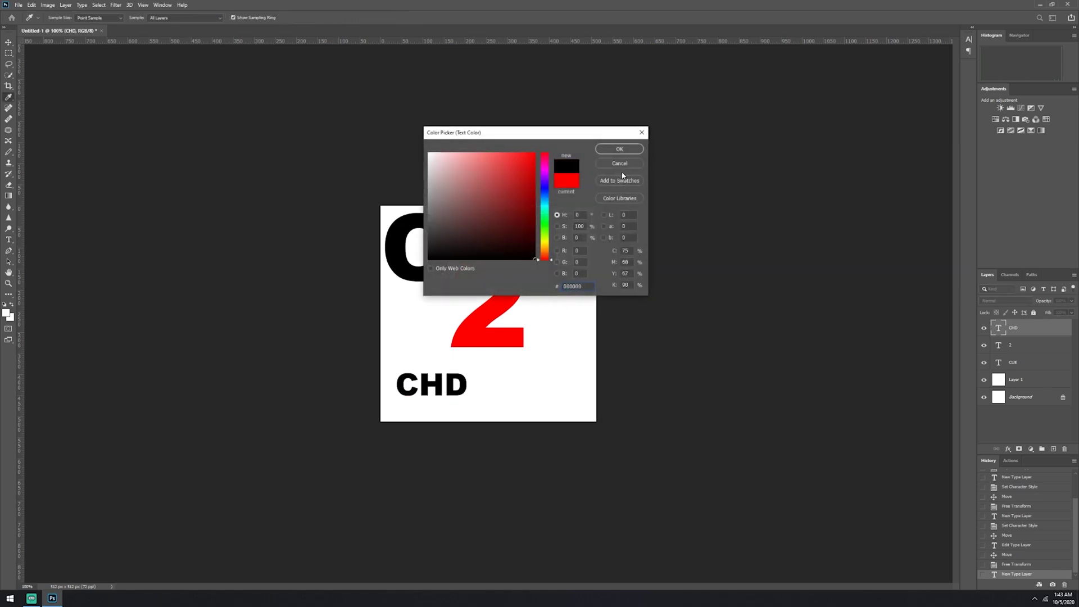
key(Return)
Step: Scale CHD to about 294% and move it down to fill the canvas bottom
key(ctrl+t)
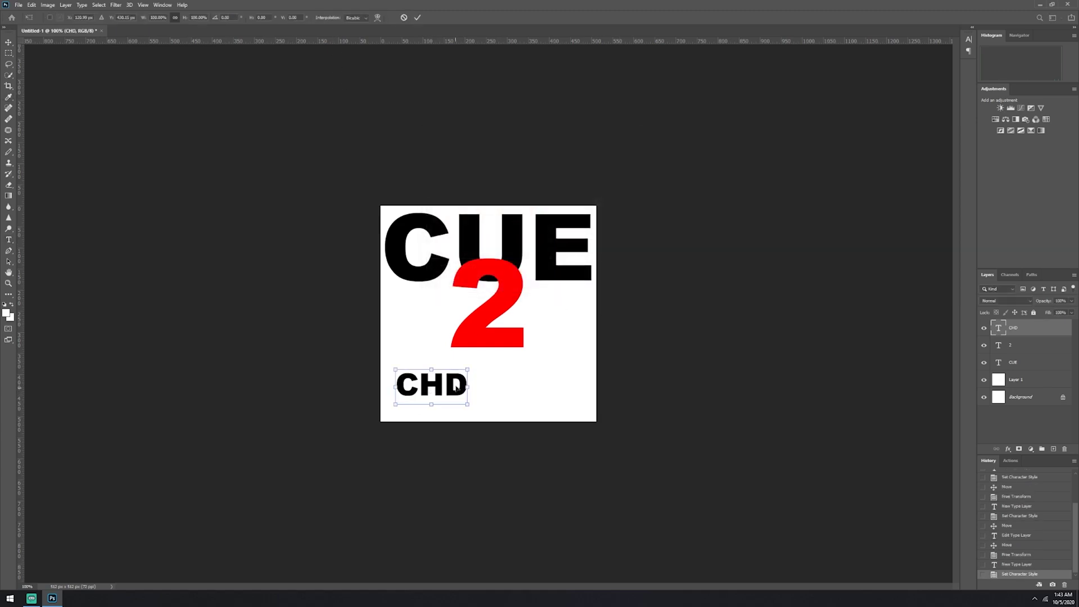
drag(466, 368, 610, 298)
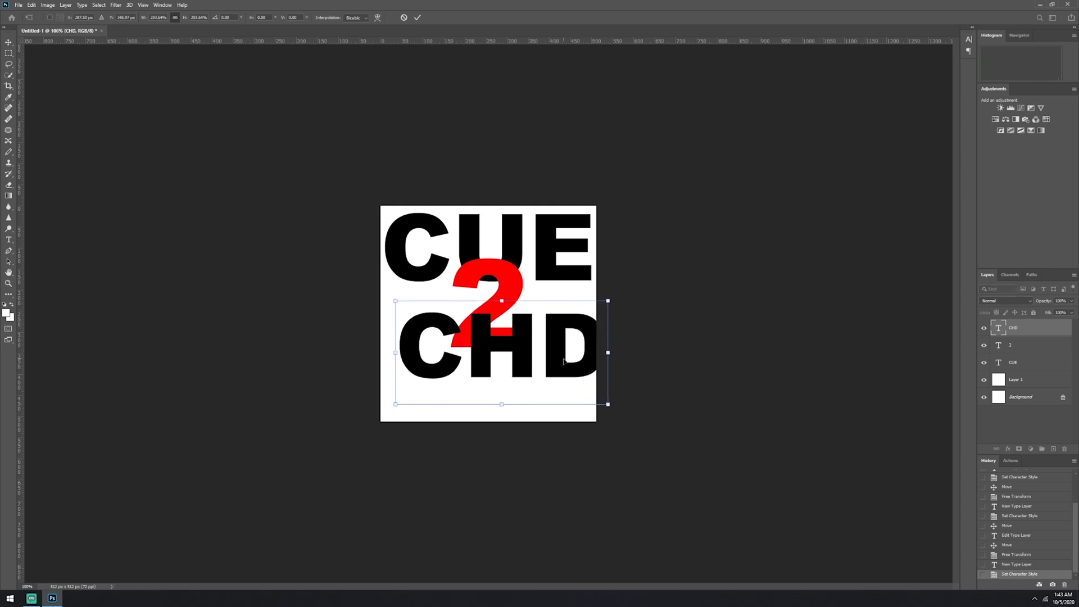
drag(565, 362, 552, 393)
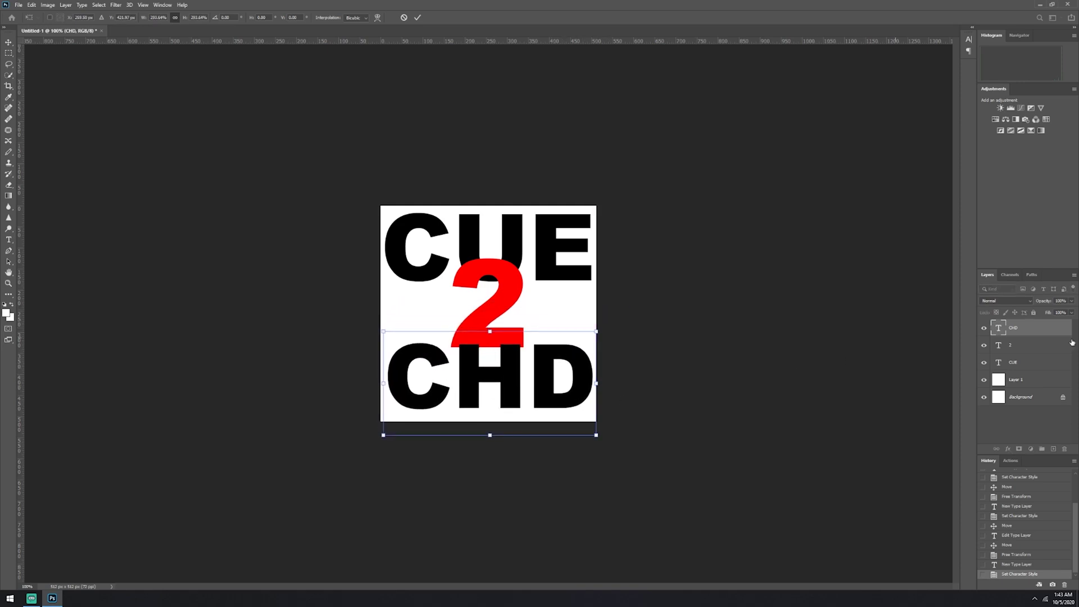
key(Return)
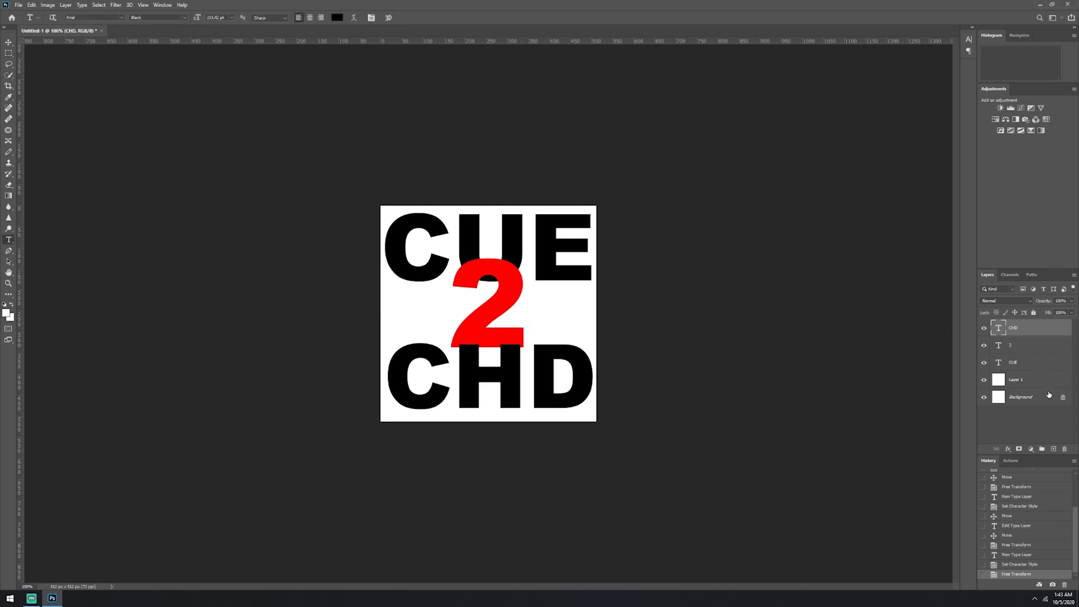
Step: Delete the Background layer and hide the white Layer 1
click(1025, 397)
right_click(1026, 397)
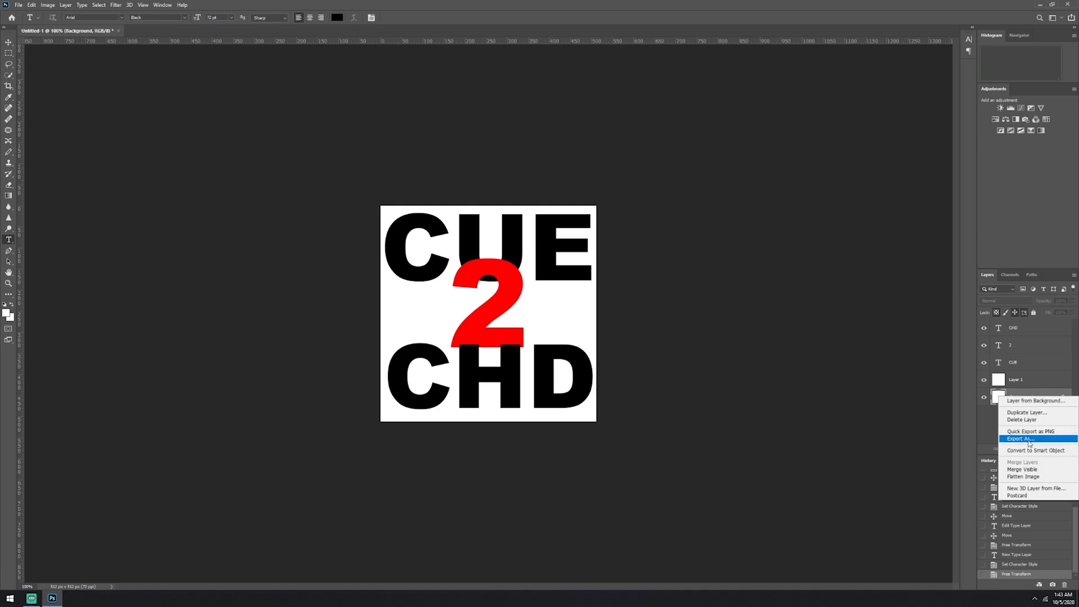
click(1028, 420)
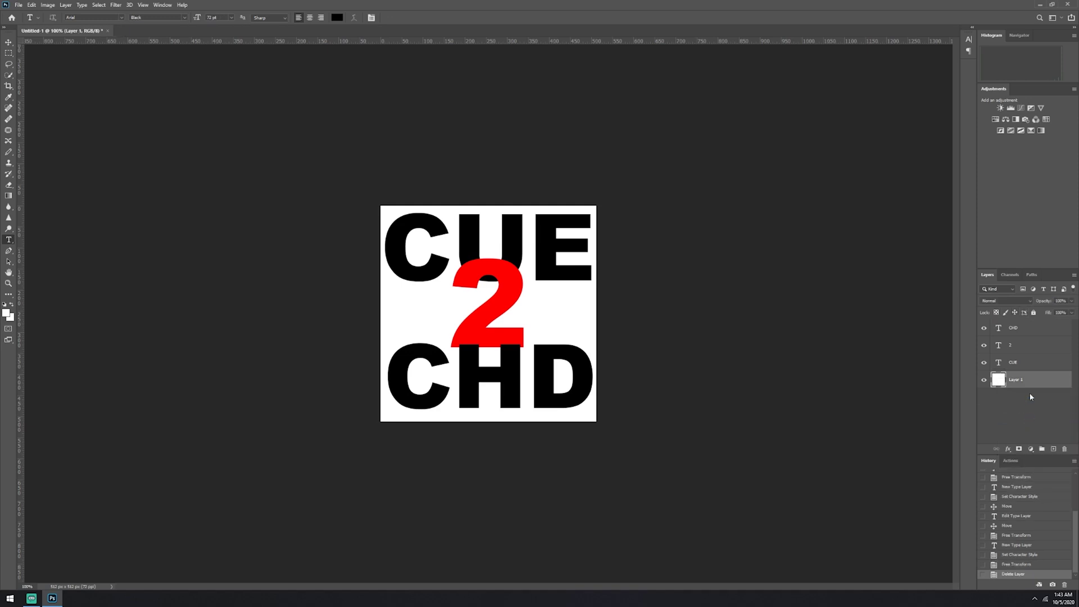
click(984, 380)
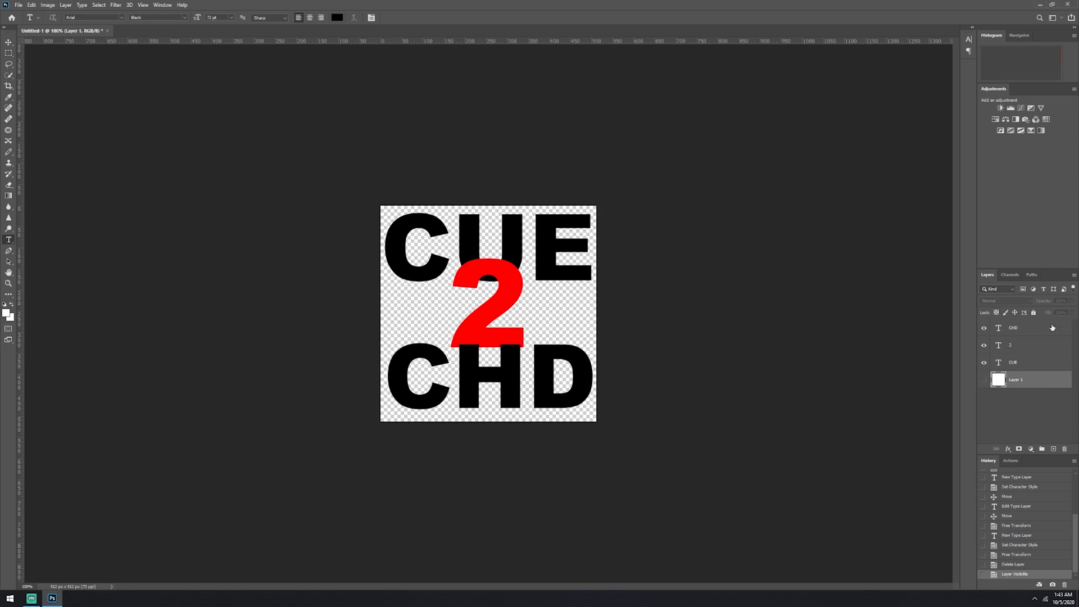
Step: Add a new black-filled layer and move it beneath the text layers
click(1052, 328)
key(ctrl+shift+alt+n)
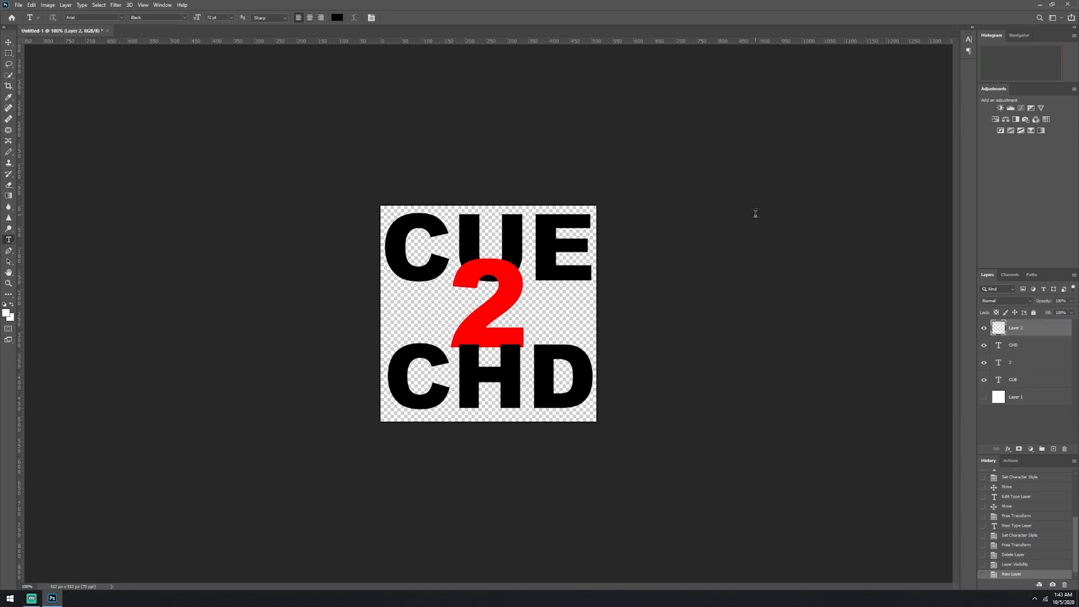
key(shift+F5)
key(Return)
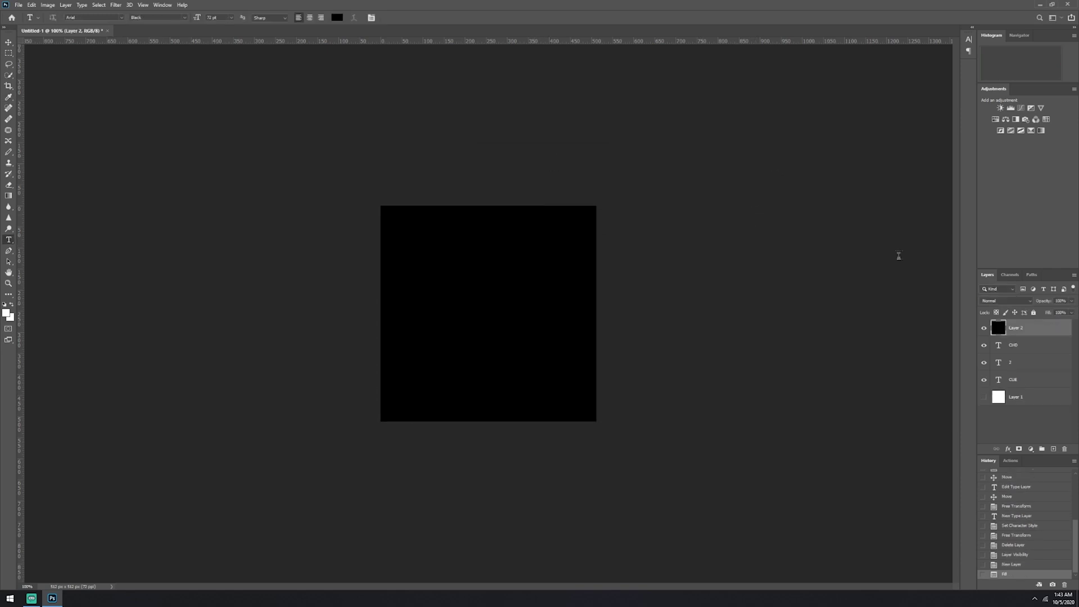
drag(1059, 336, 1047, 393)
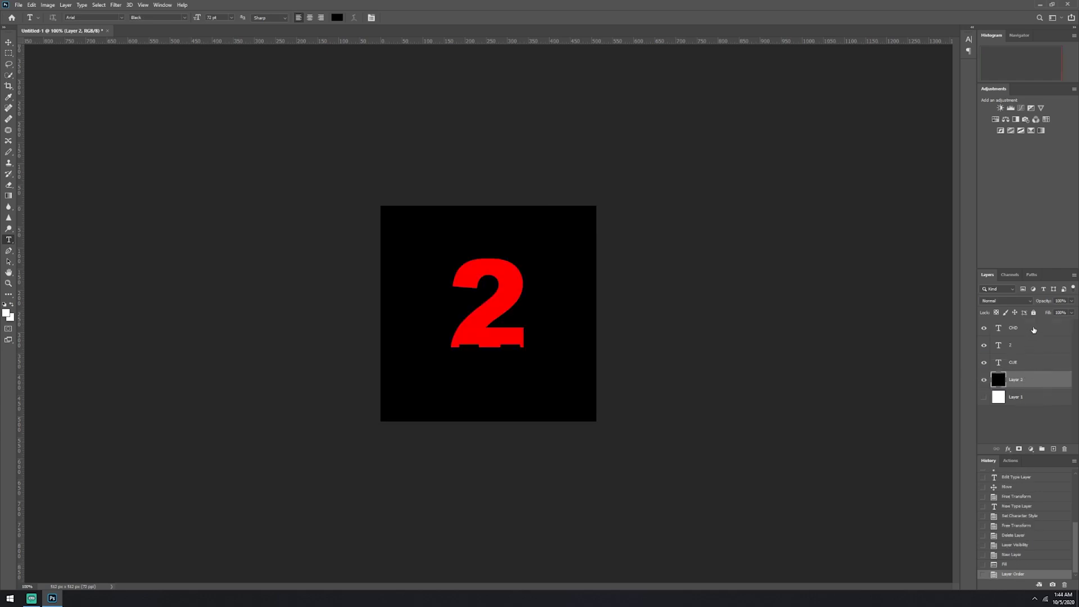
double_click(1033, 330)
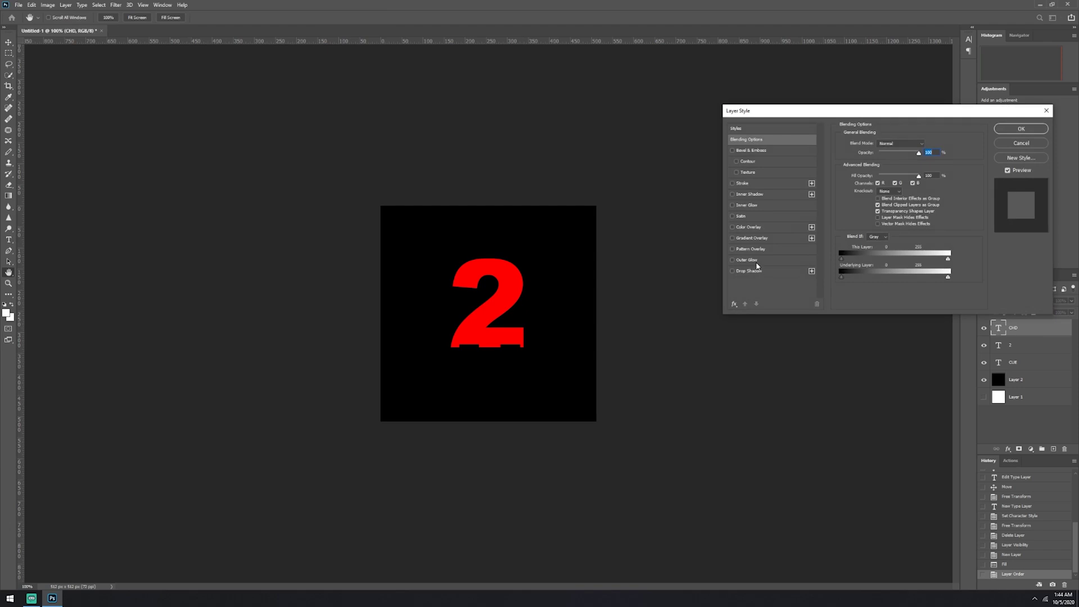
Step: Give CHD an outer glow with 100% opacity and about 16 px size
click(747, 260)
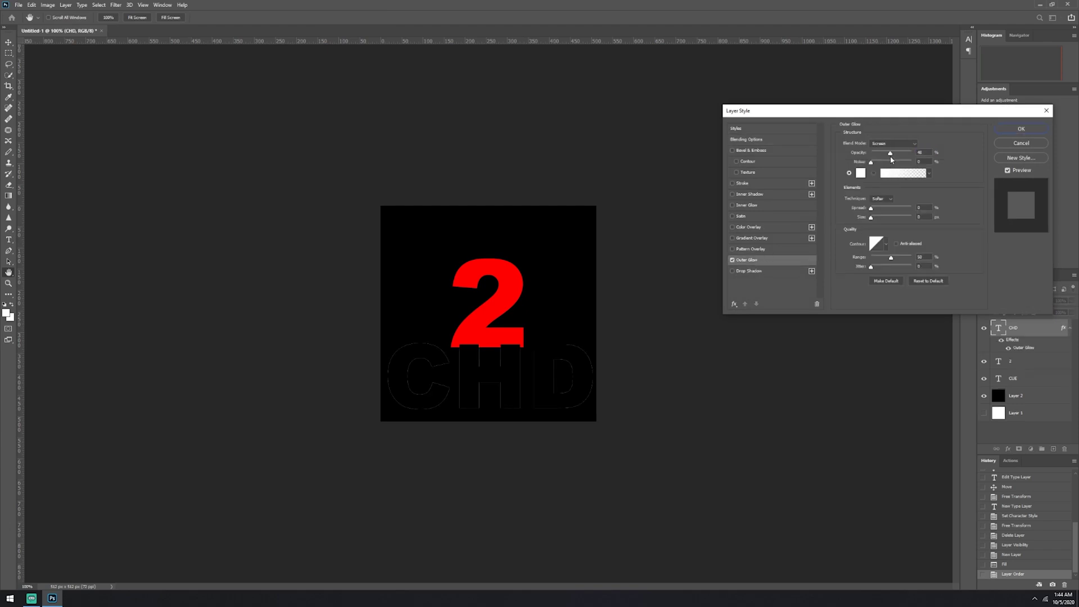
drag(891, 157, 911, 155)
drag(871, 220, 878, 220)
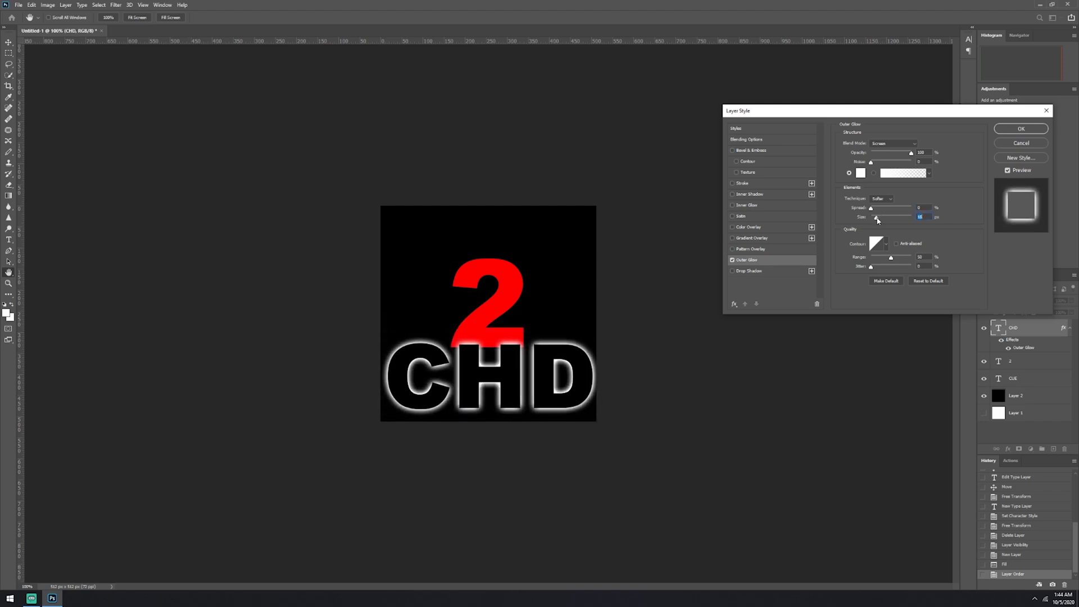
key(Return)
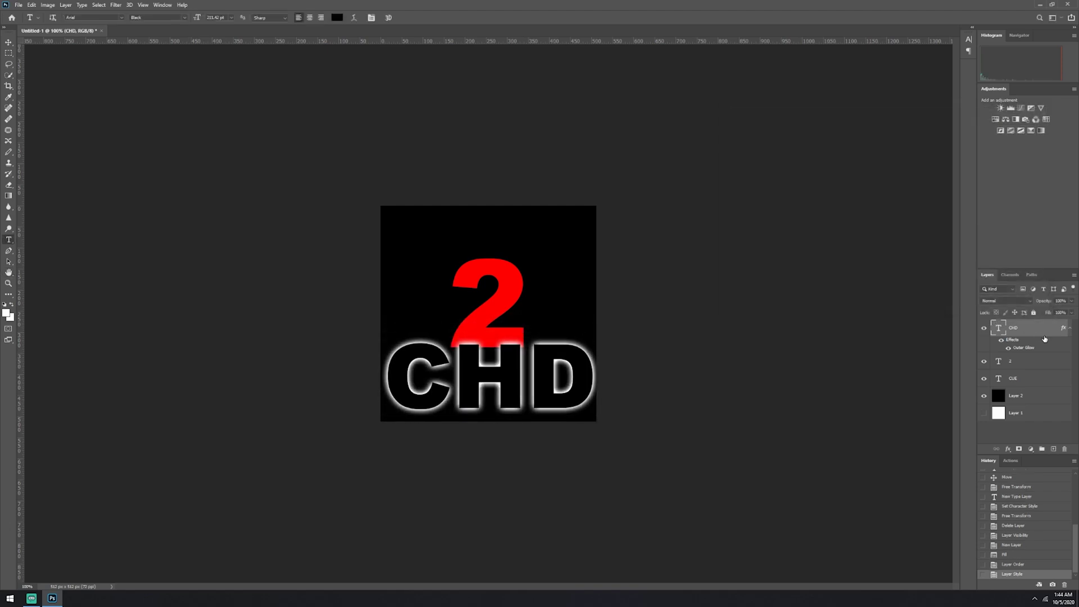
Step: Add the default outer glow to the red 2 and CUE layers
double_click(1037, 367)
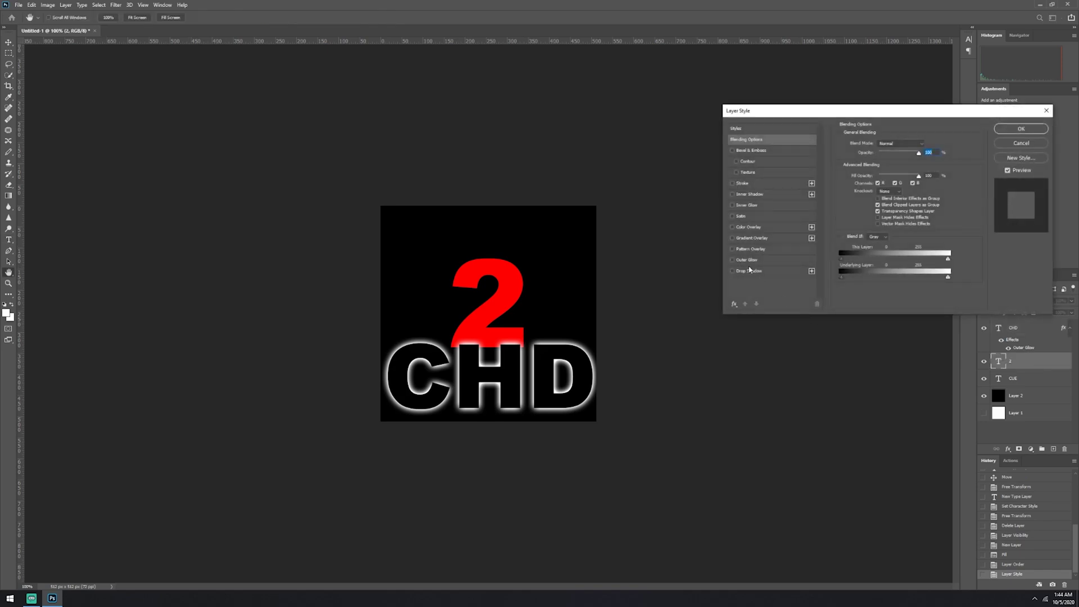
click(748, 260)
key(Return)
key(t)
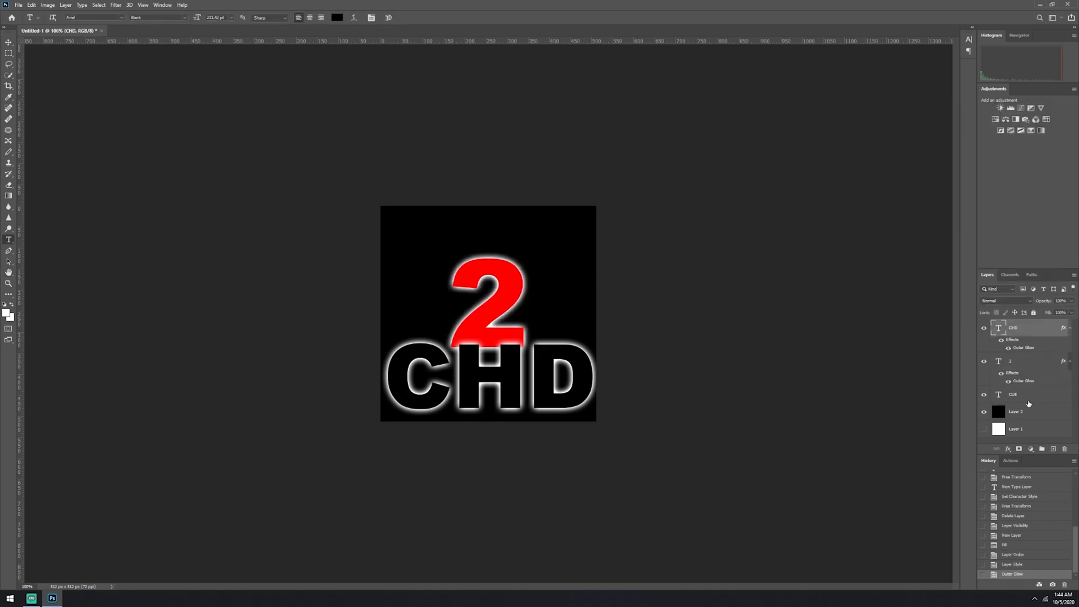
click(1028, 403)
double_click(1039, 402)
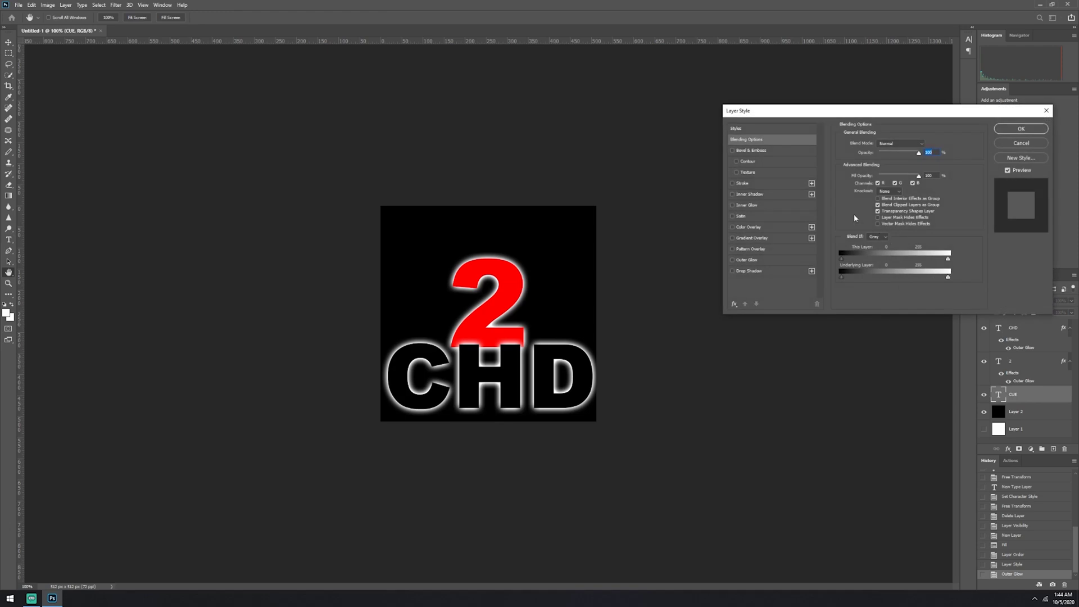
click(748, 261)
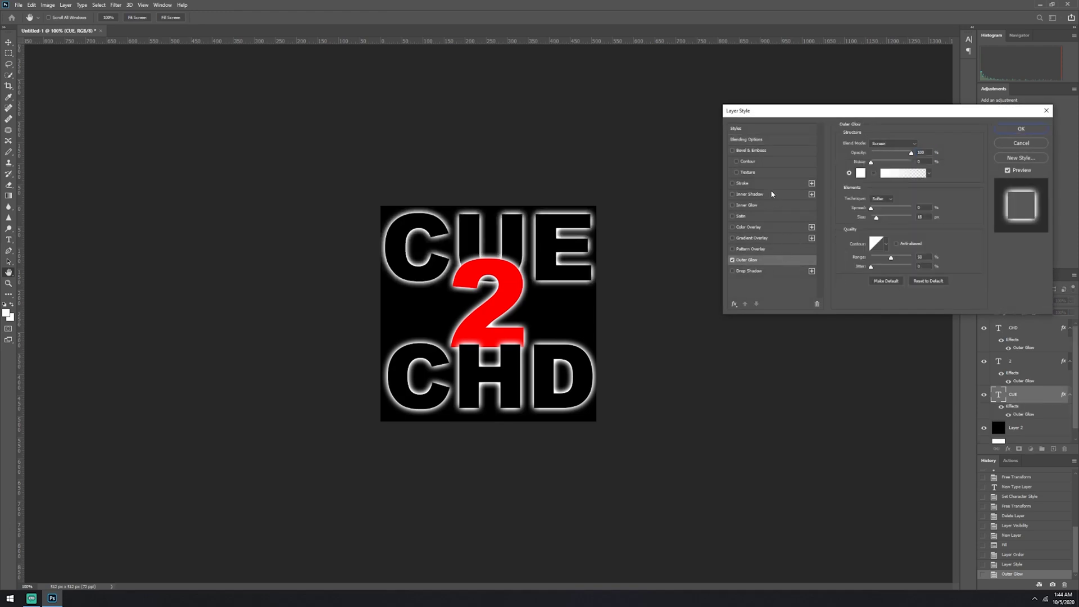
key(Return)
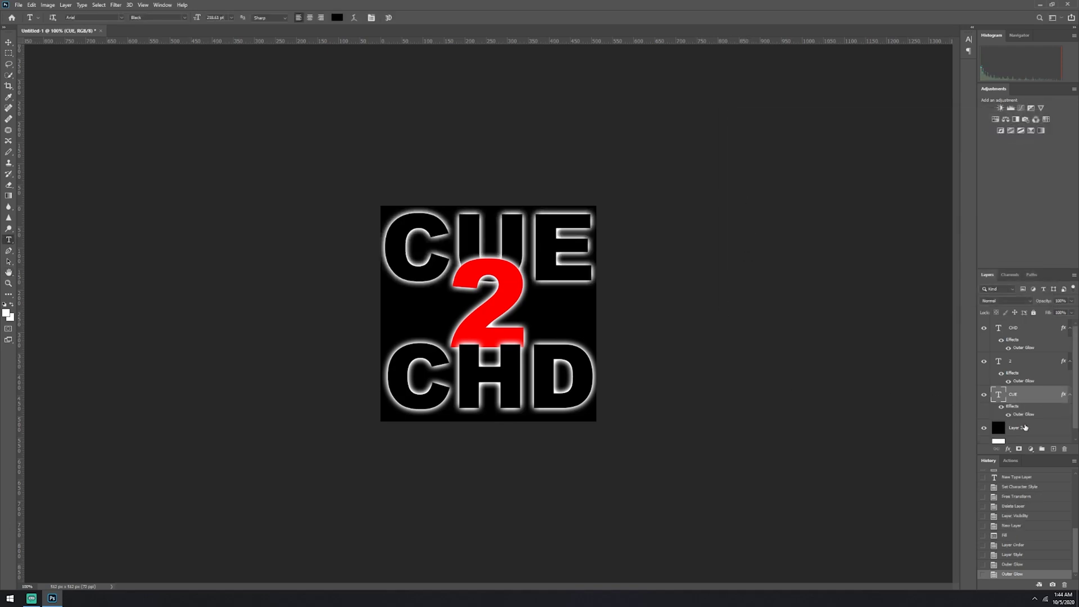
scroll(1040, 429, down, 1)
click(1042, 418)
Step: Delete Layer 1 and Layer 2 so the text sits on transparency
shift+click(1035, 439)
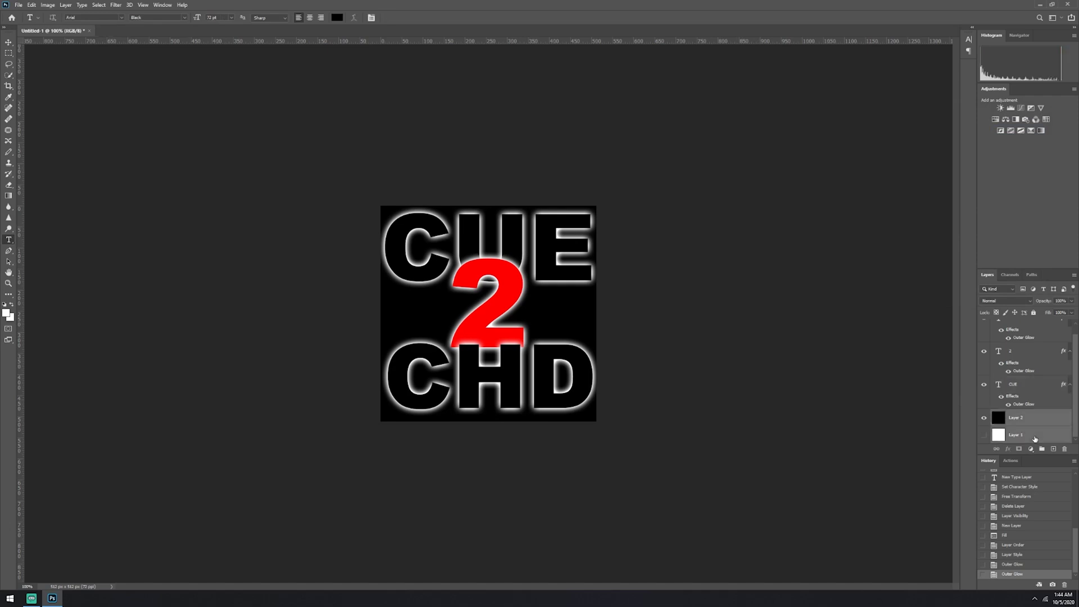
right_click(1040, 434)
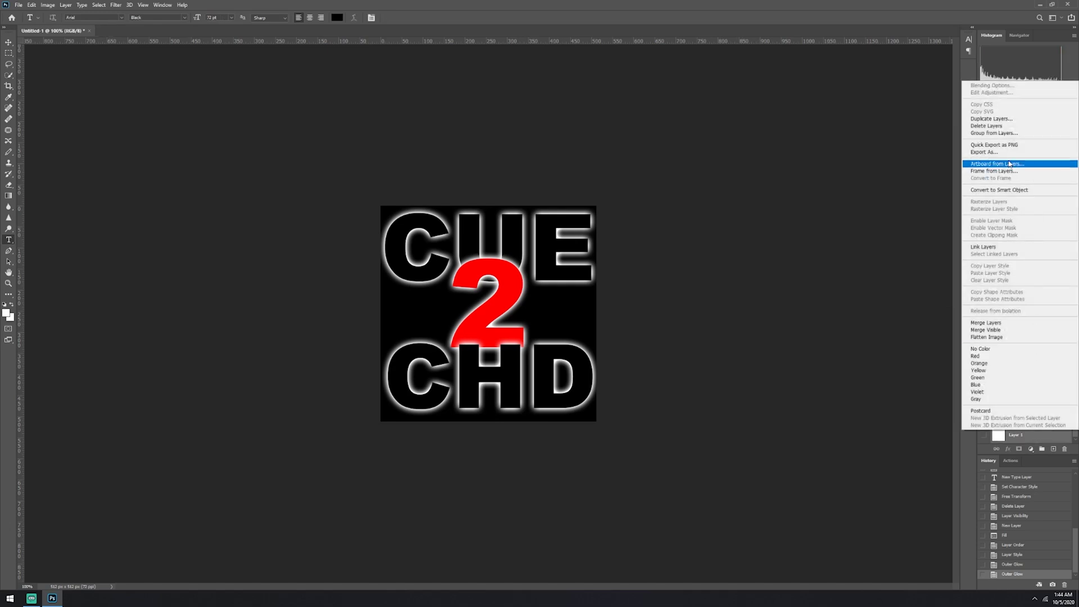
click(1012, 126)
Step: Save the image as the PNG file Cueto
key(ctrl+s)
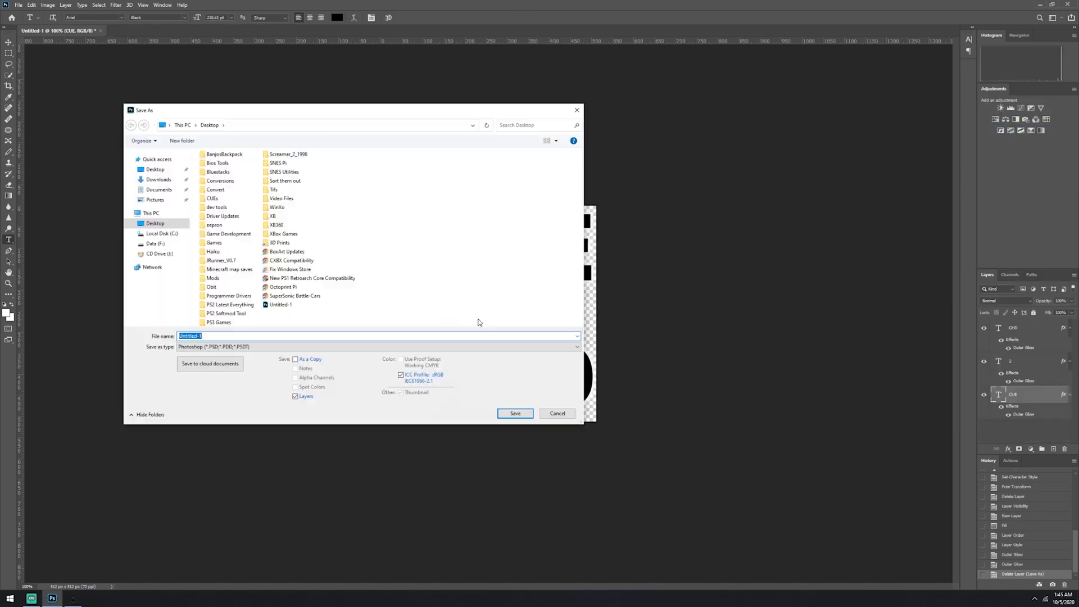
click(191, 347)
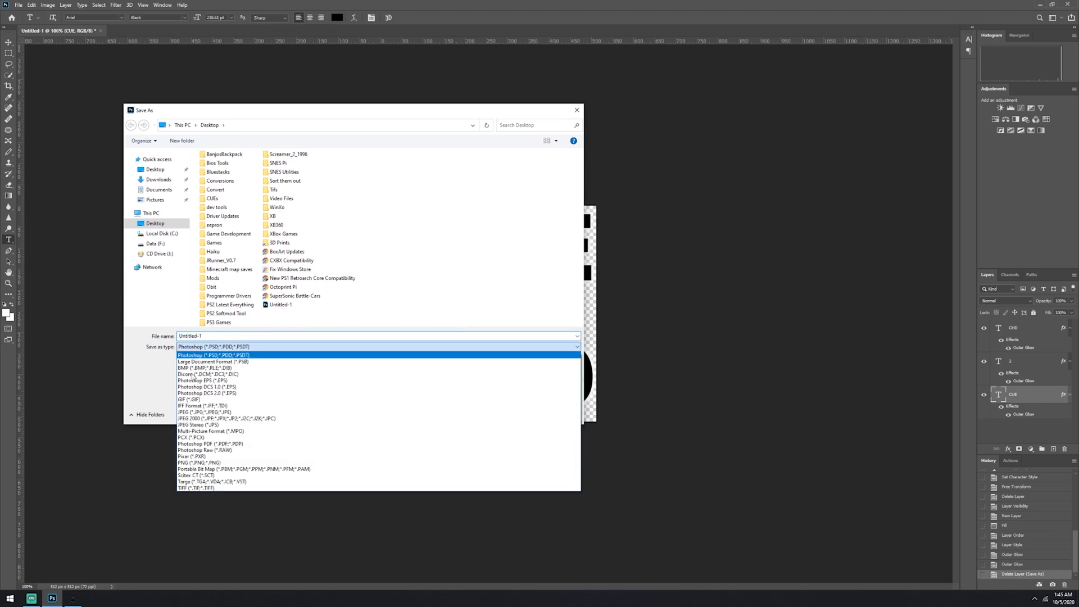
click(213, 465)
key(shift+Tab)
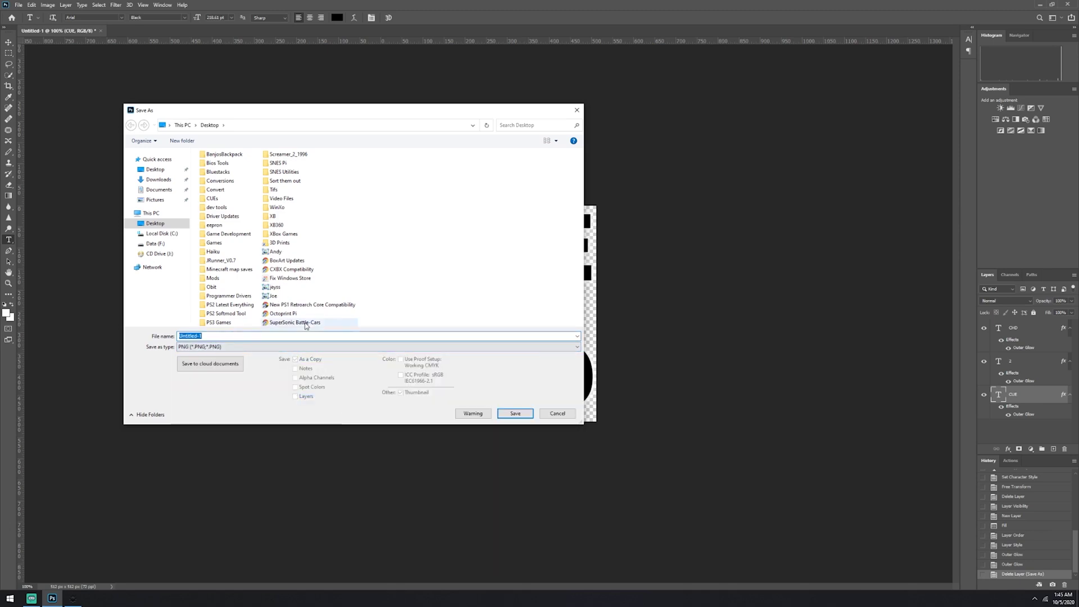
text(Cueto)
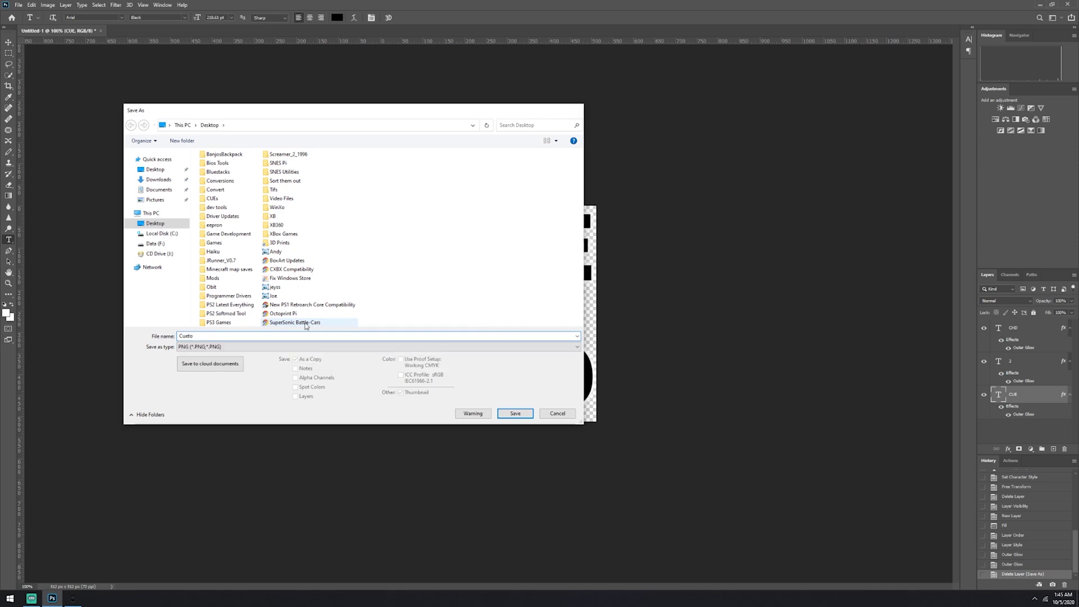
key(Return)
key(Return)
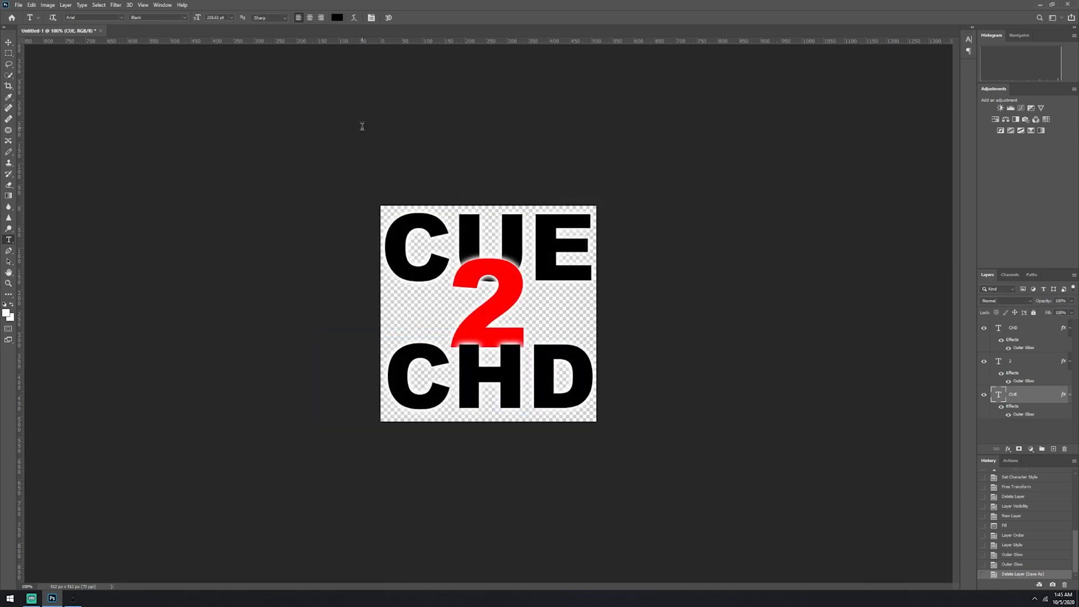
key(alt+Tab)
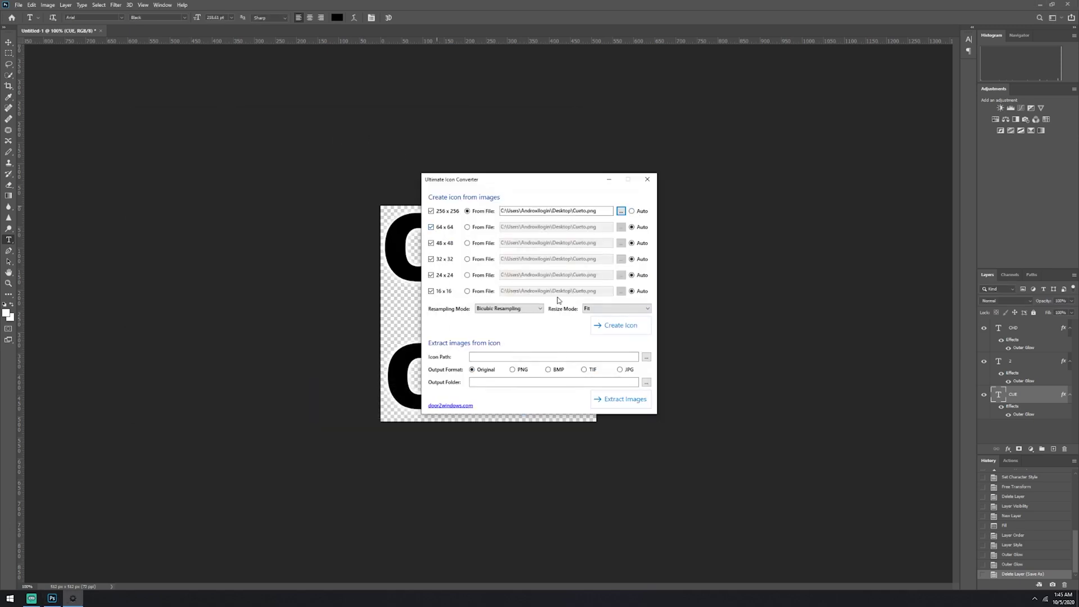
Step: Create an icon from Cueto.png, save it as icon on the Desktop, and close the converter
click(618, 328)
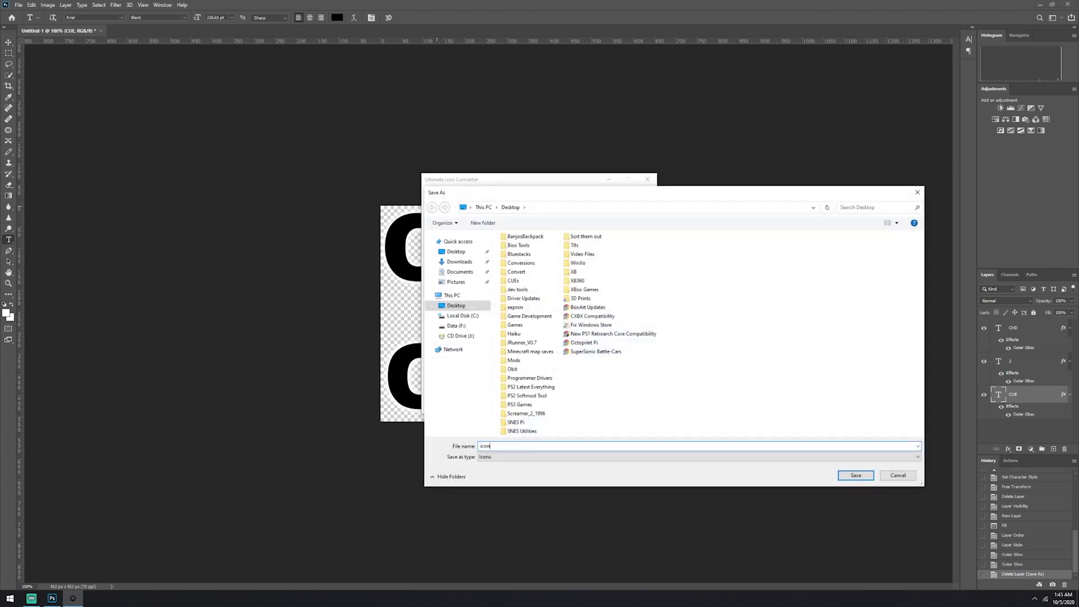
text(icon)
key(Return)
click(647, 179)
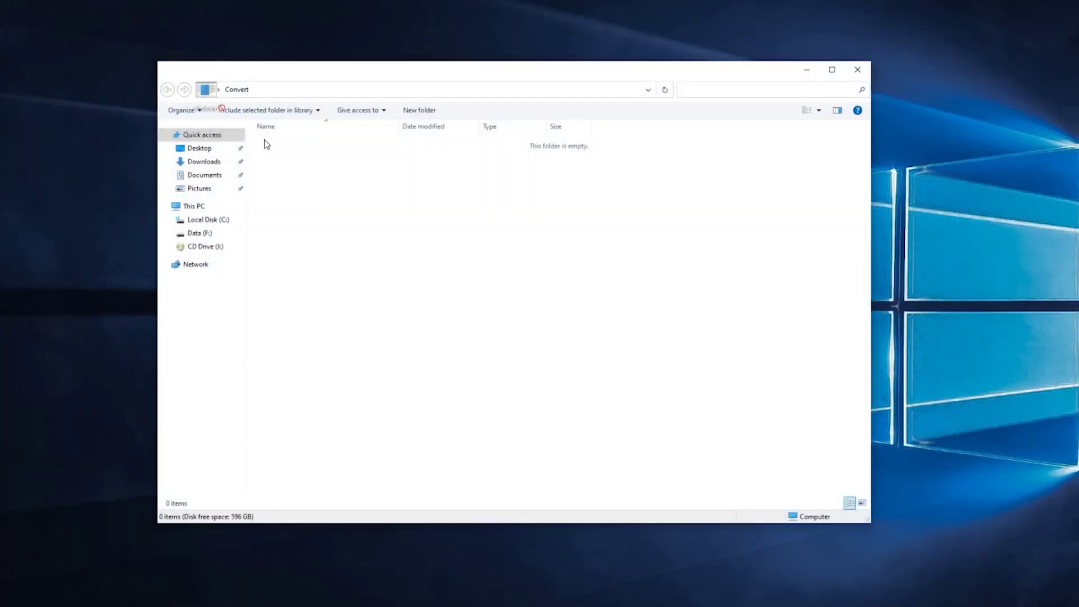
Step: Paste chdman into Convert, then save the for /r chdman createcd loop as Cue to CHD.bat
key(ctrl+v)
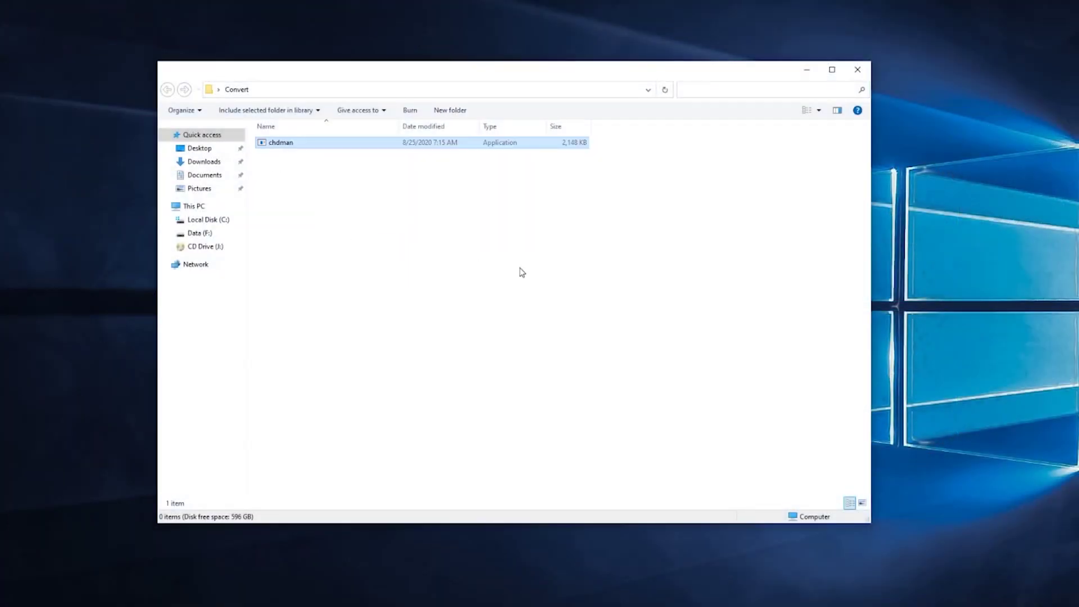
click(277, 151)
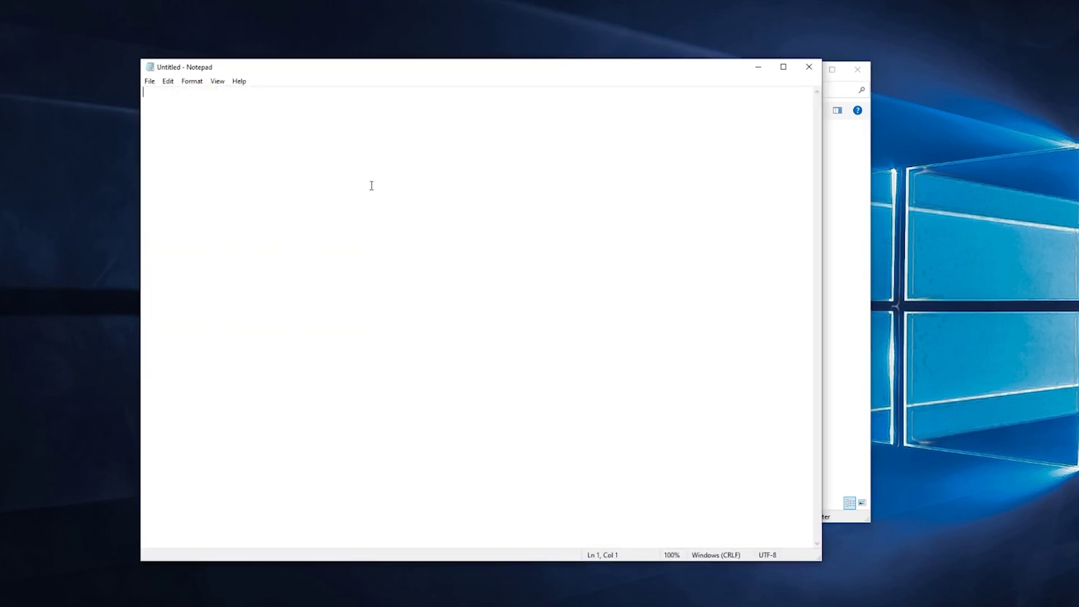
text(for /r %%i in (*.cue, *.gdi) do chdman createcd -i "%%i" -o "%%~ni.chd")
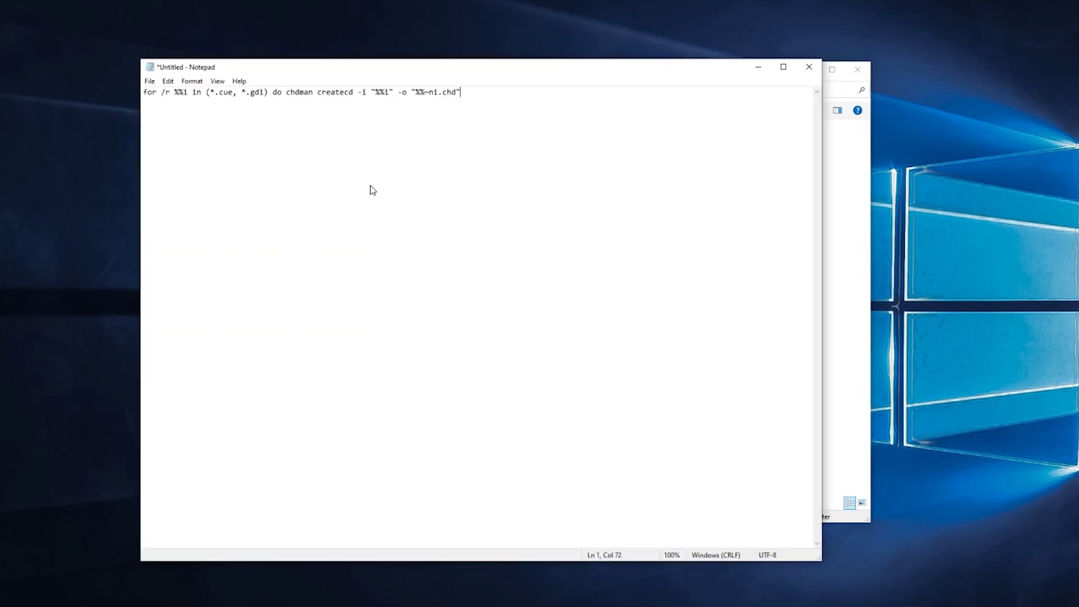
key(ctrl+s)
text(Cue to CHD.bat)
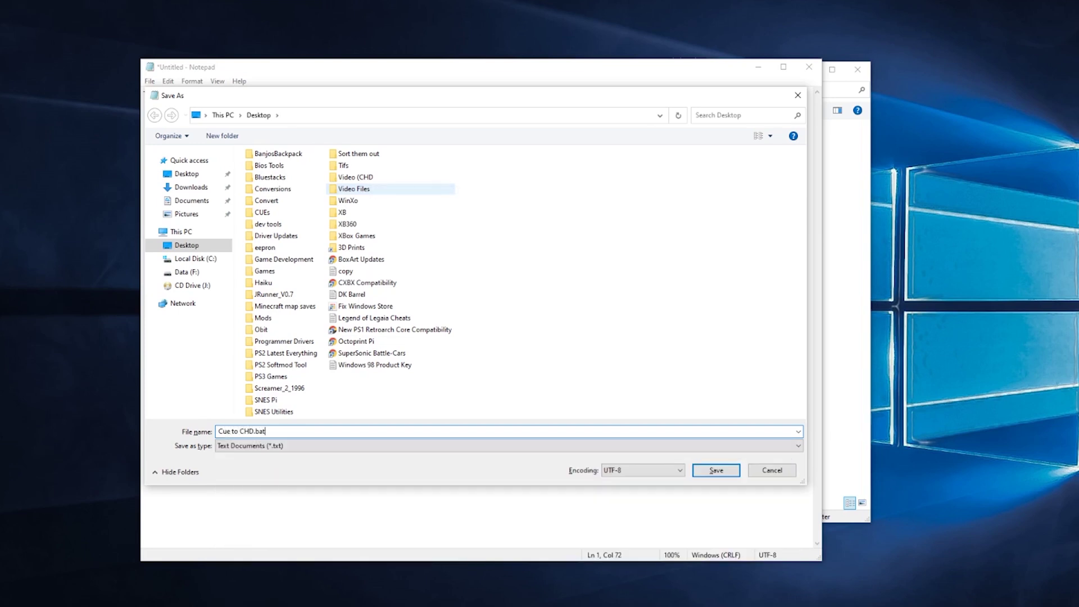
key(Return)
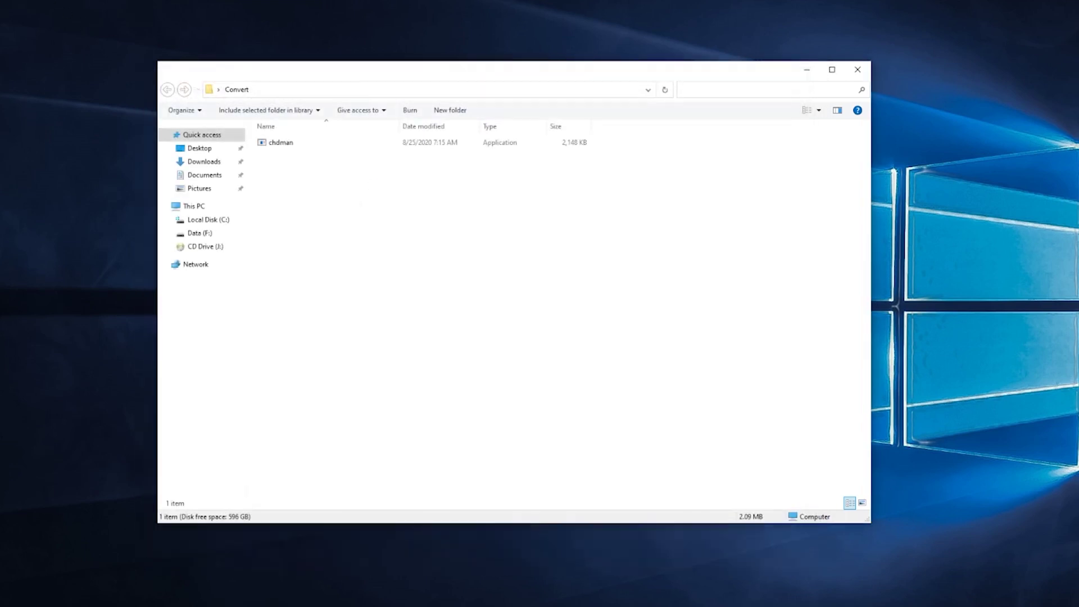
Step: Move Cue to CHD into Convert, check both files' properties, and add them to a WinRAR archive
drag(155, 44, 424, 298)
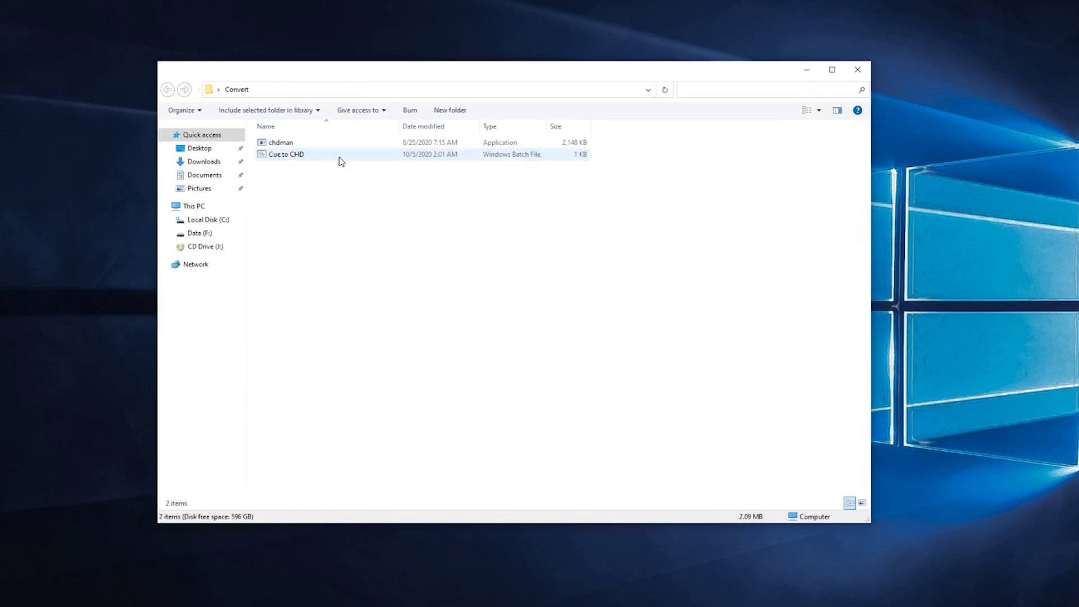
key(ctrl+a)
right_click(296, 149)
click(340, 453)
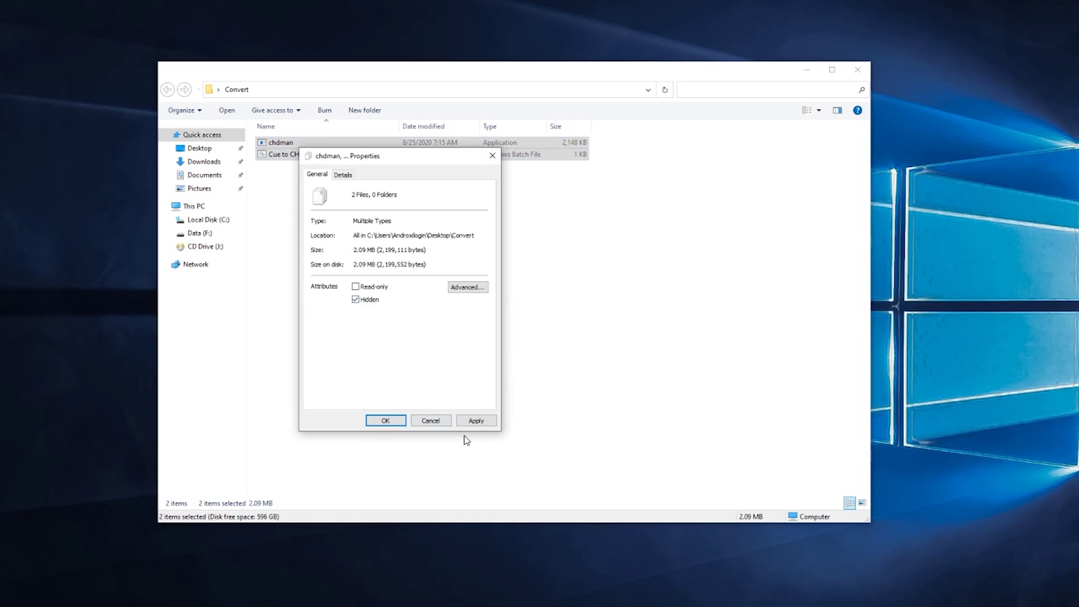
click(387, 420)
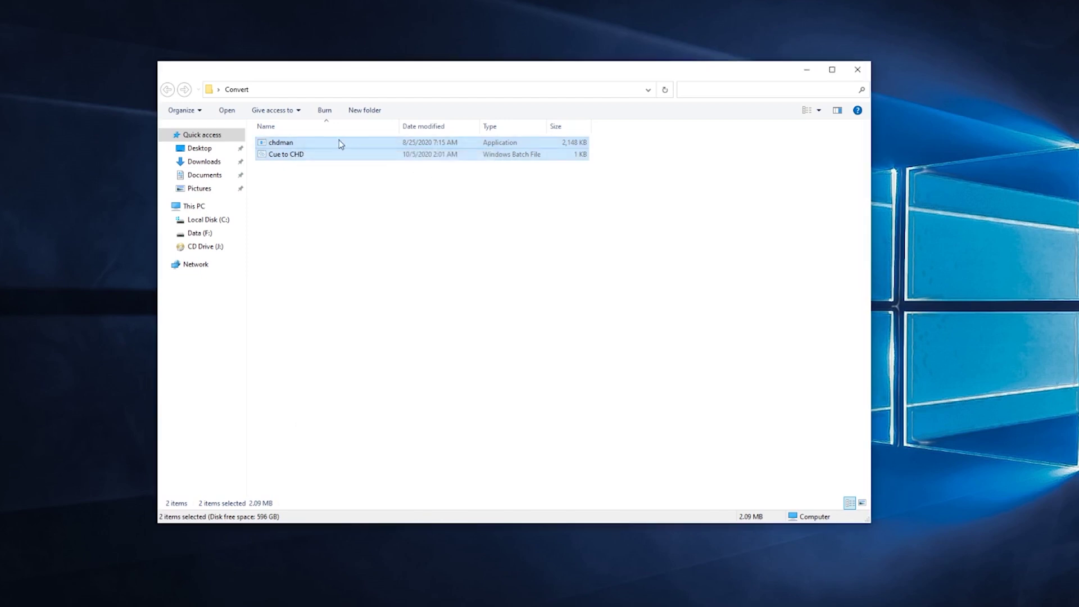
right_click(307, 149)
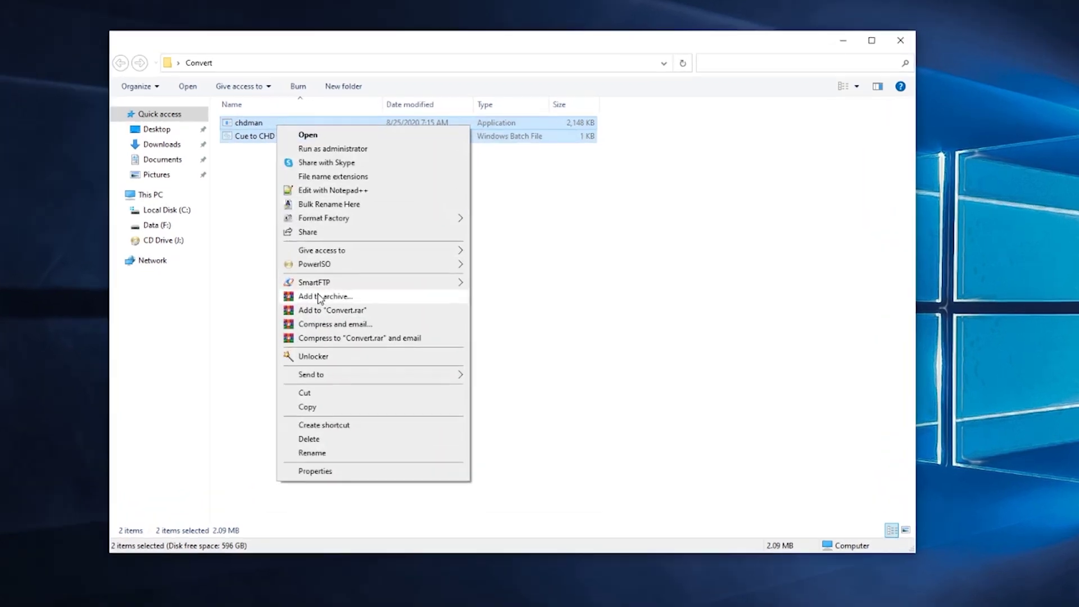
click(319, 297)
Step: Use Best compression, delete originals after archiving, create an SFX archive, and open Advanced SFX options
click(424, 317)
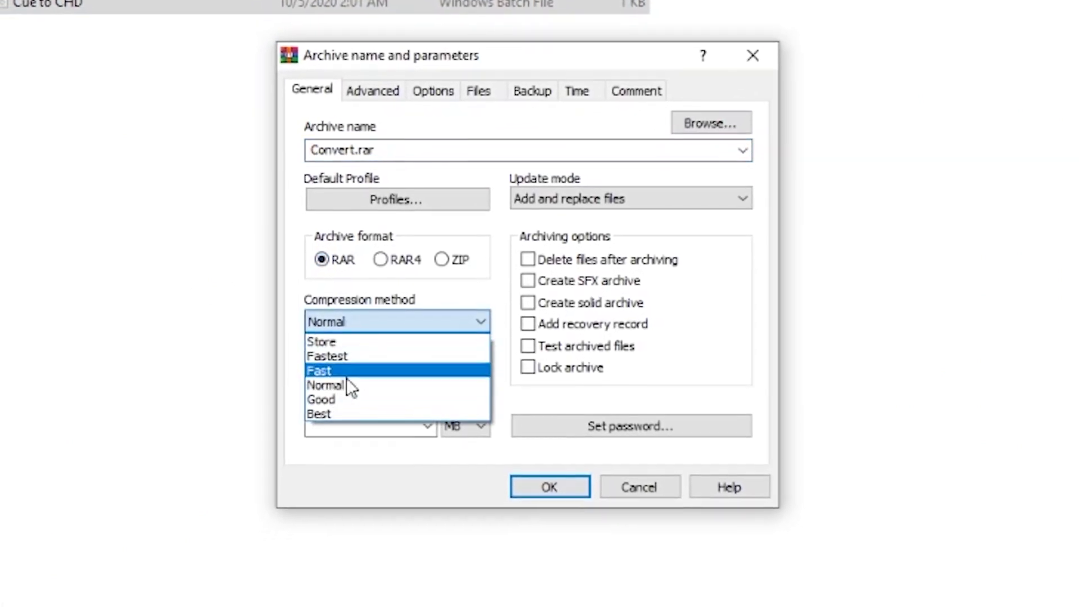
click(344, 413)
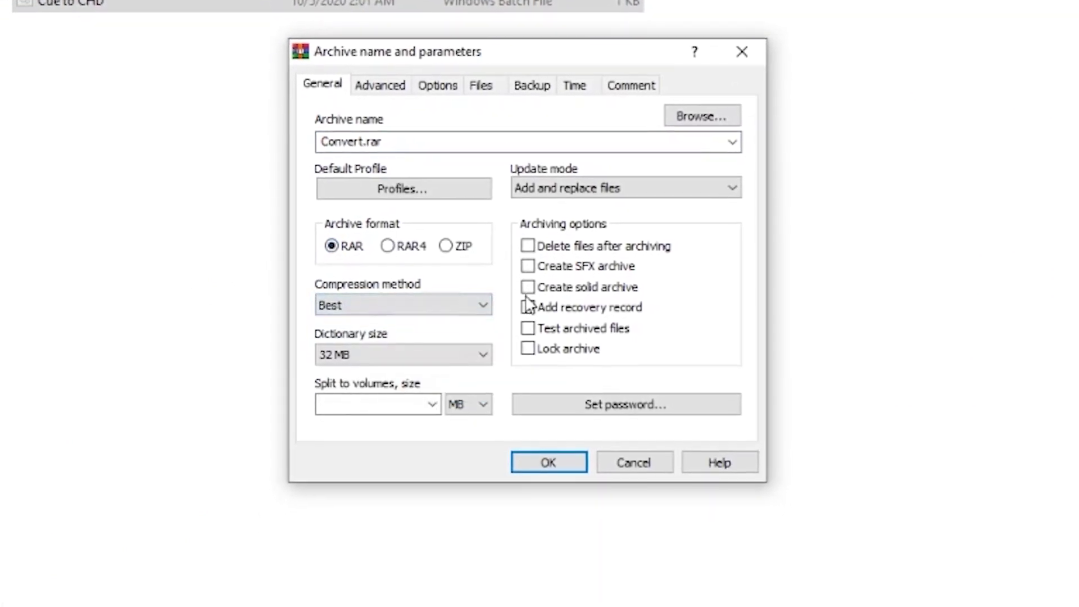
click(528, 246)
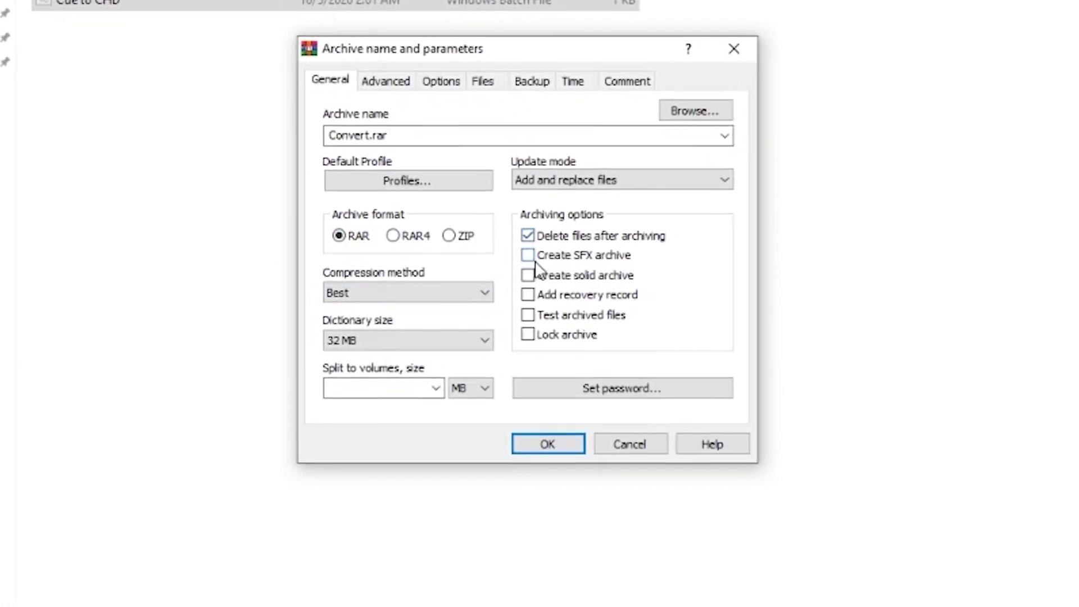
click(527, 265)
click(387, 80)
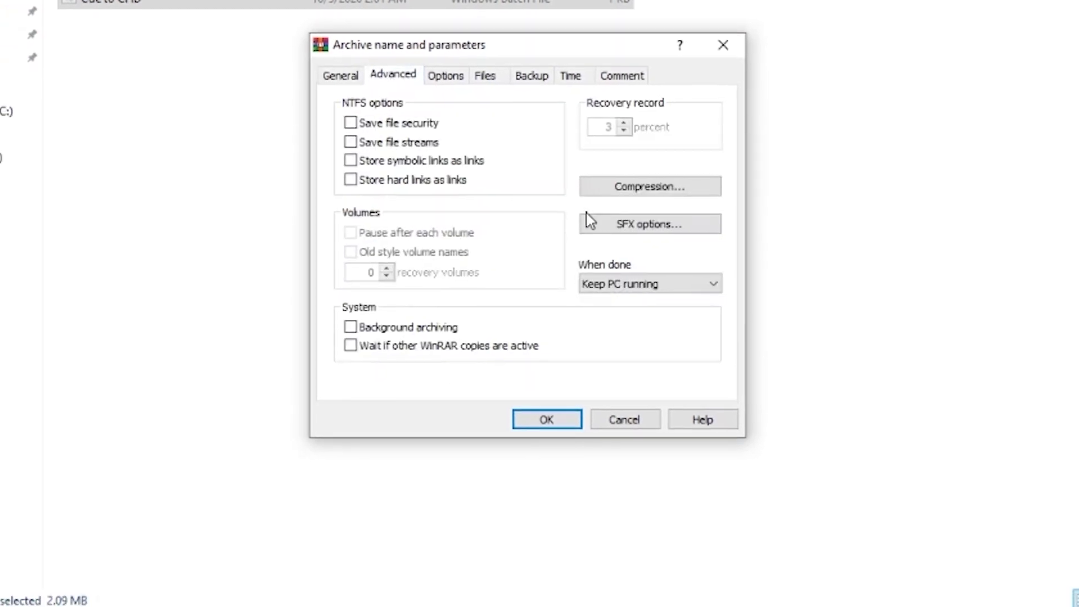
click(623, 234)
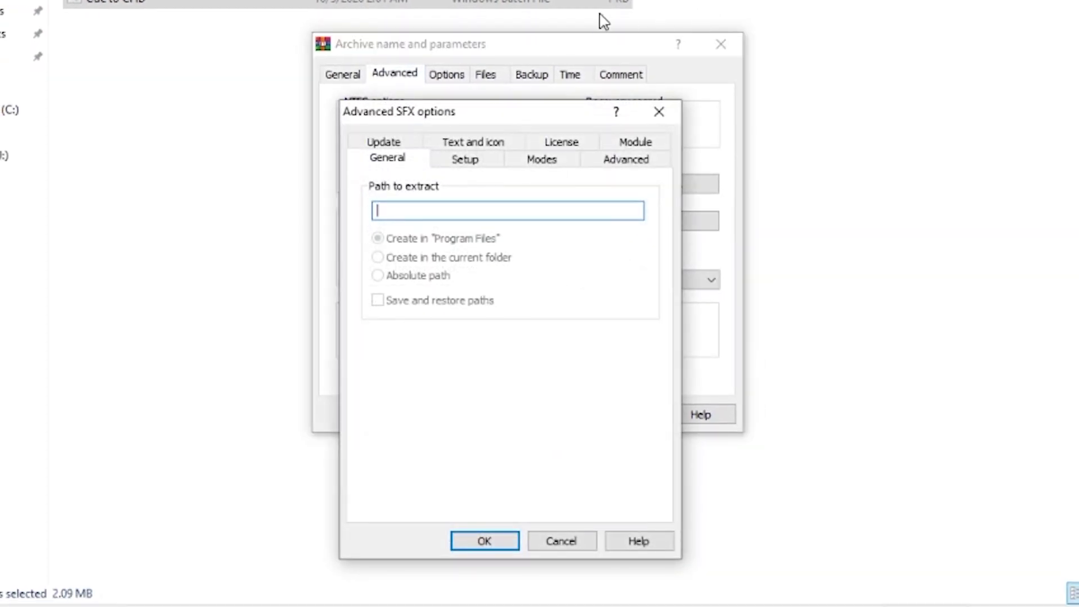
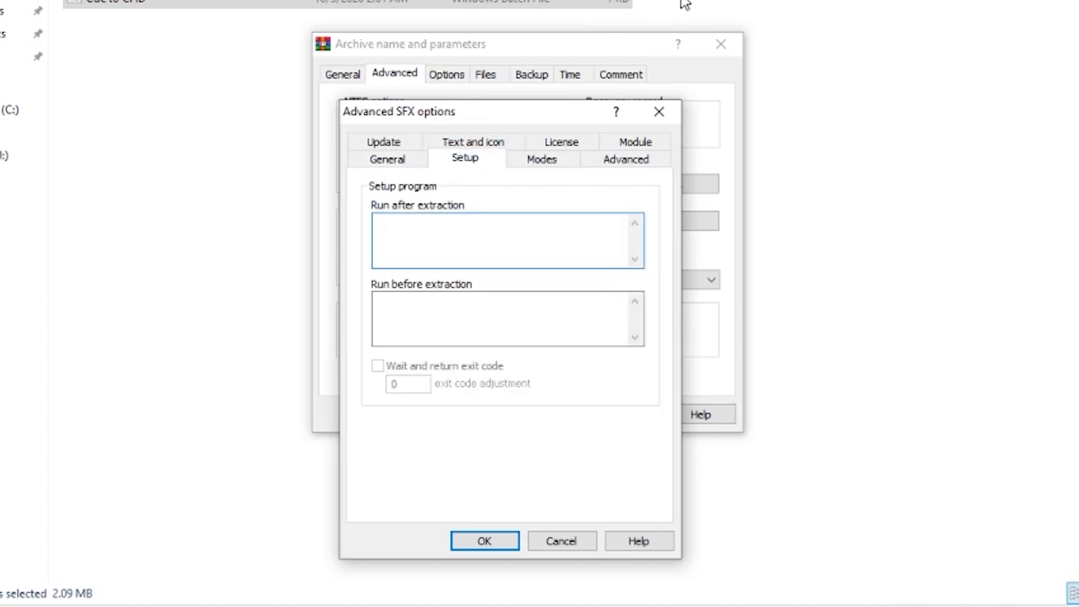
Step: Run "CUE to CHD.bat" then "del.bat" after extraction, with Wait and return exit code checked
text("CUE to CHD.bat)
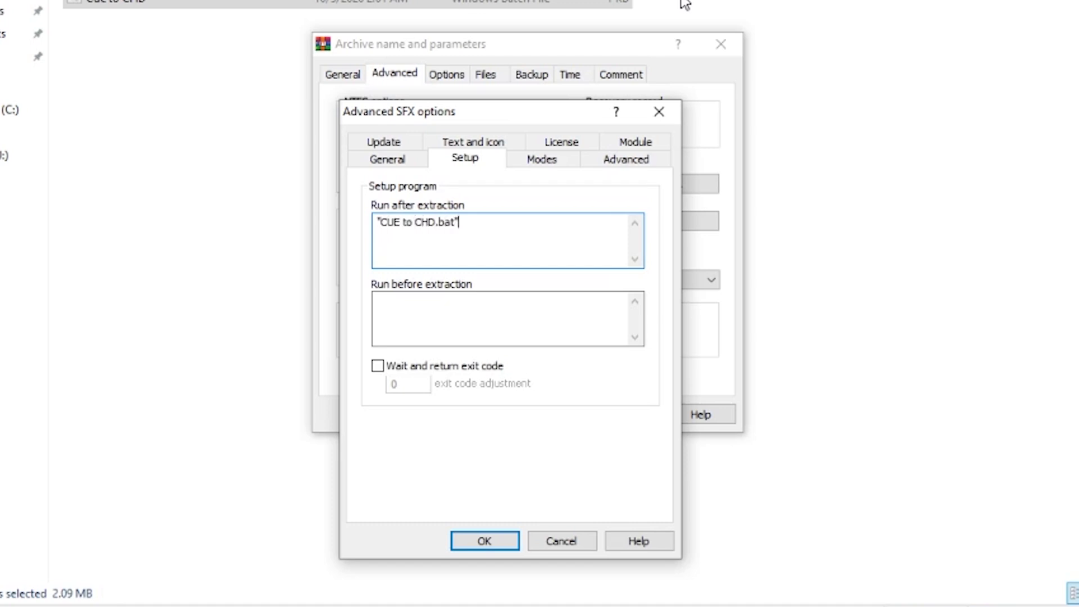
text("del.bat")
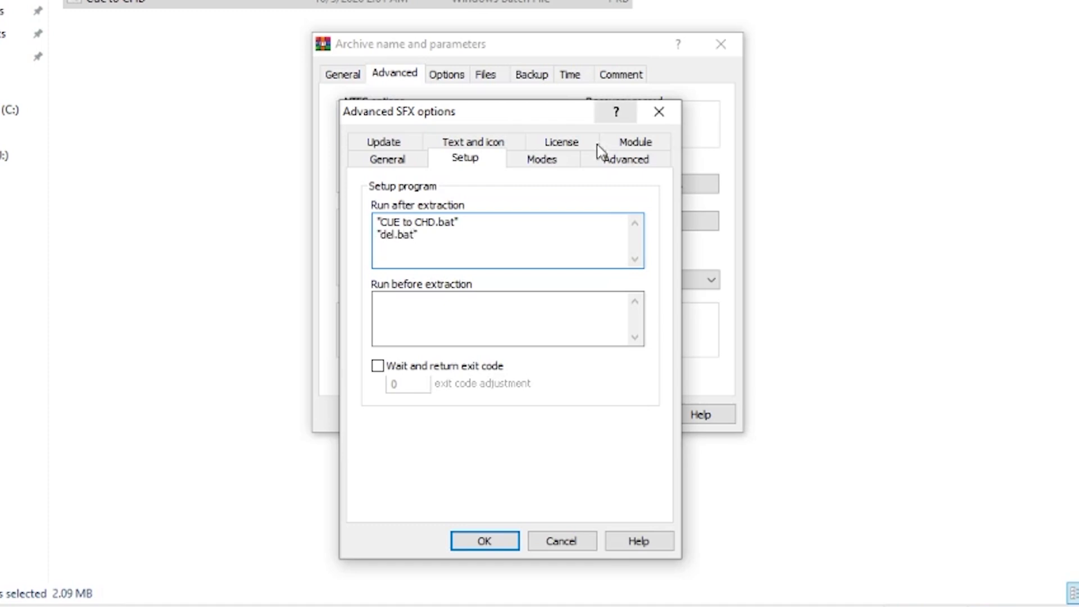
click(492, 366)
Step: Set silent mode to Hide all and update mode to Extract and update files, overwriting all files
click(539, 162)
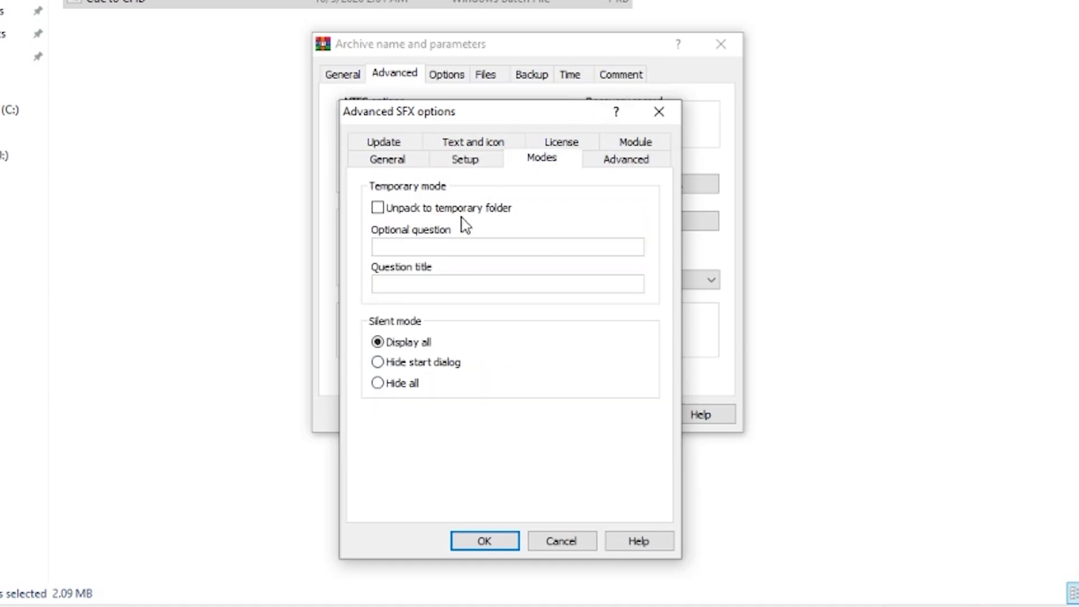
click(415, 390)
click(405, 145)
click(412, 230)
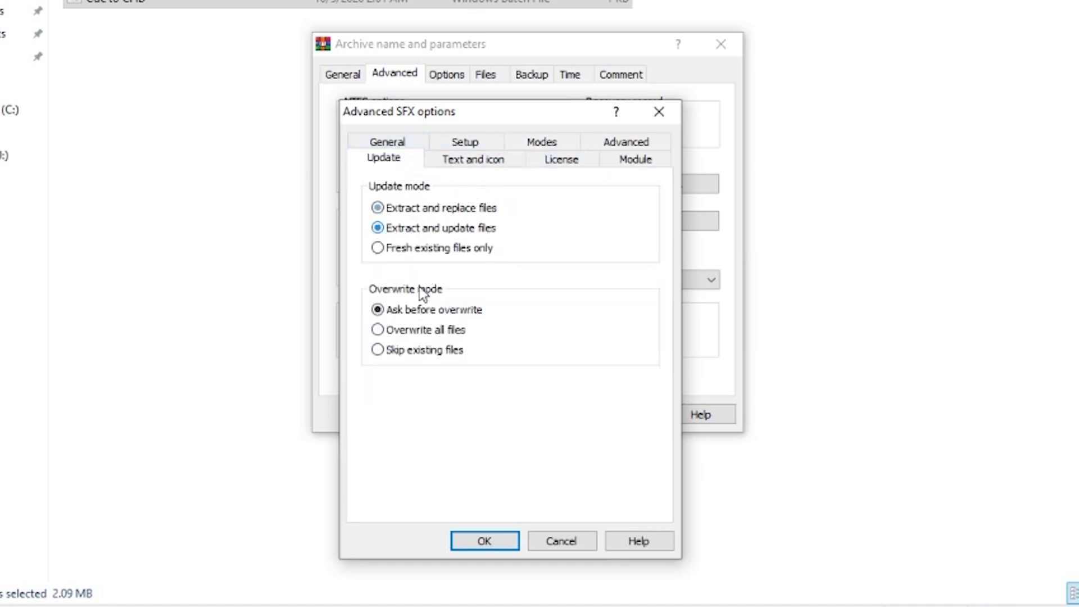
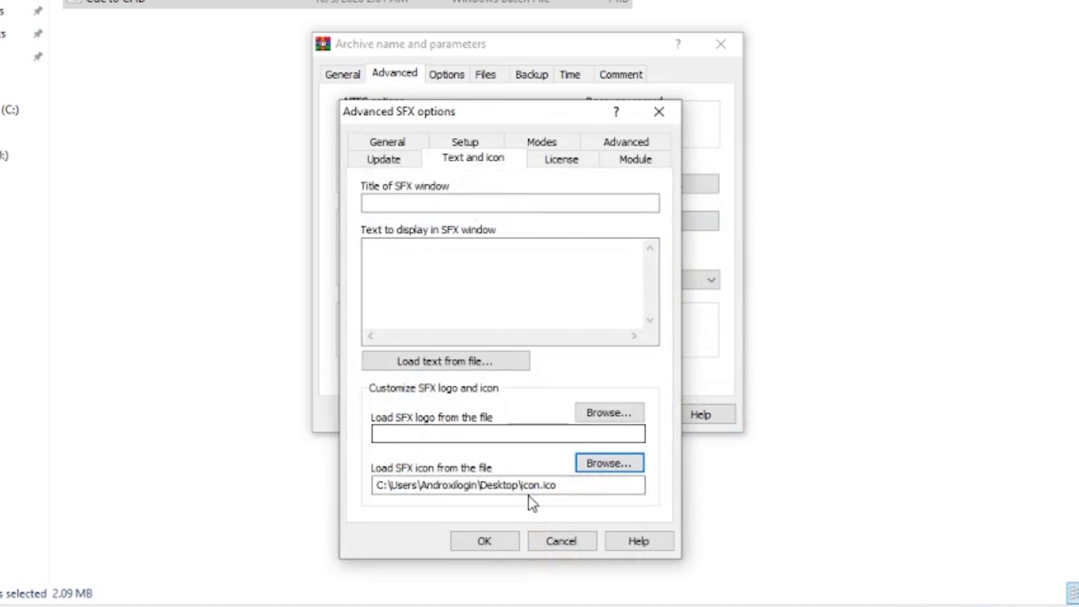
Step: Confirm the SFX options to build Convert.exe, then move Driver.bin and Driver.cue into Convert
click(489, 544)
click(526, 410)
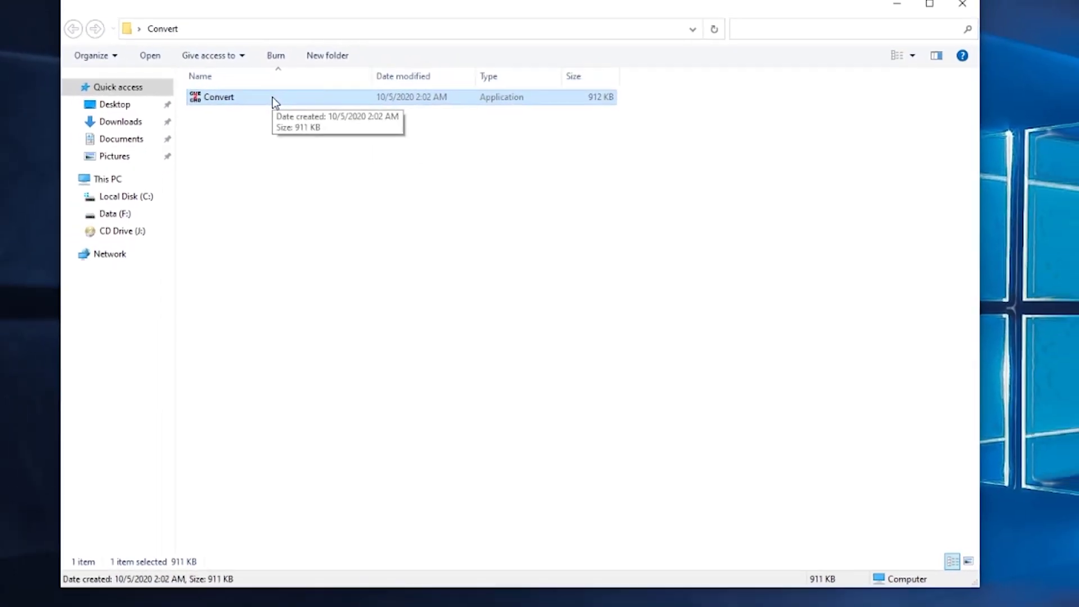
drag(104, 418, 241, 125)
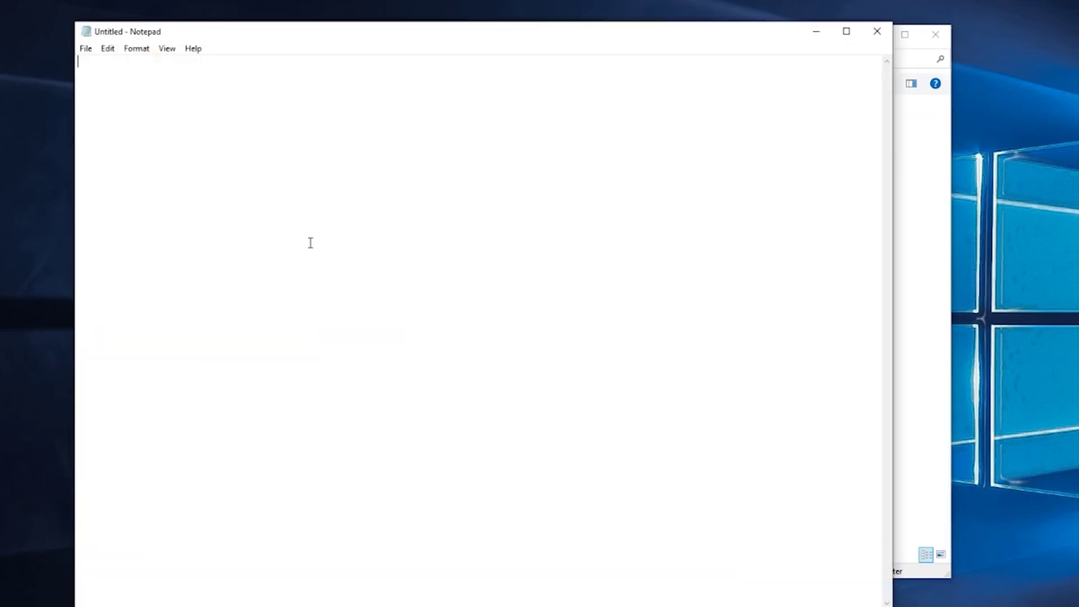
text(@echo off)
key(Return)
text(del "chdman.exe" /)
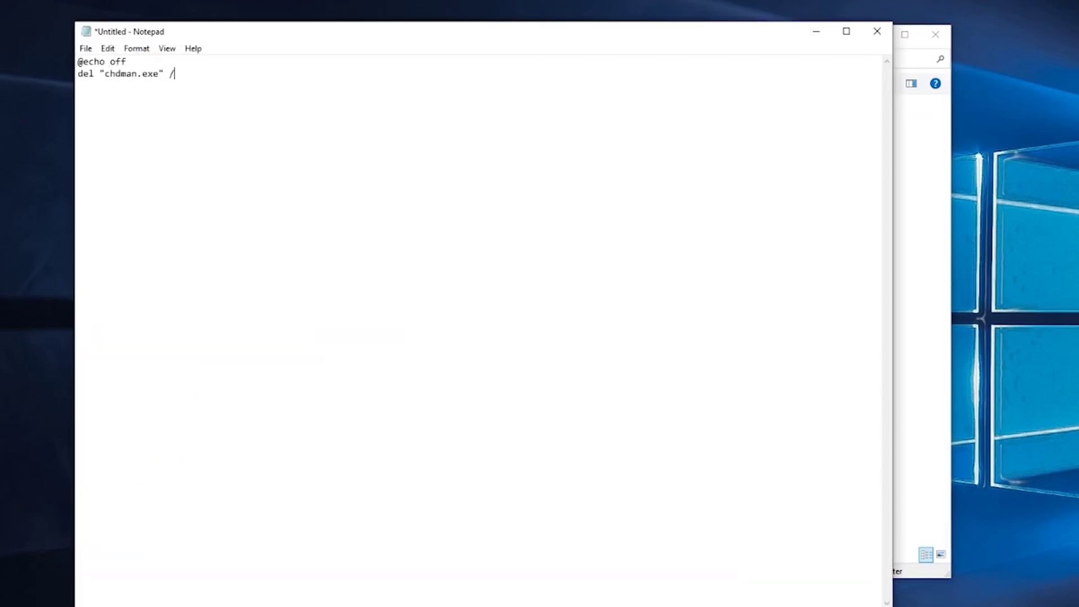
text(f /q /a)
key(Return)
text(del "CUE to CHD.bat" /f /q)
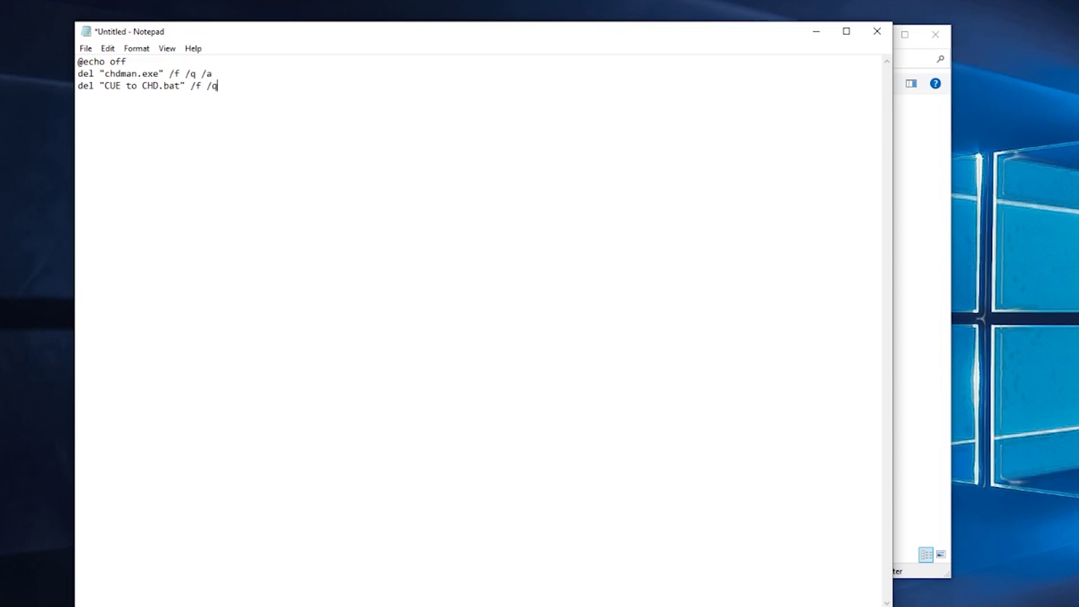
text( /a del "del.bat" /f /q /a)
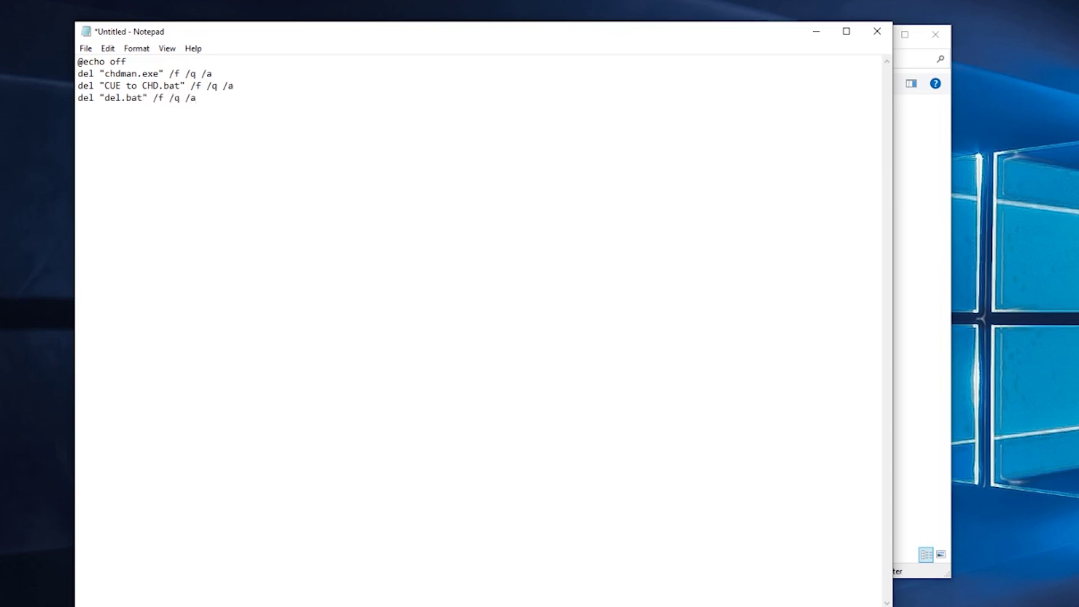
Step: Save the script as del.bat, close Notepad, and move it into Convert
key(ctrl+s)
text(d)
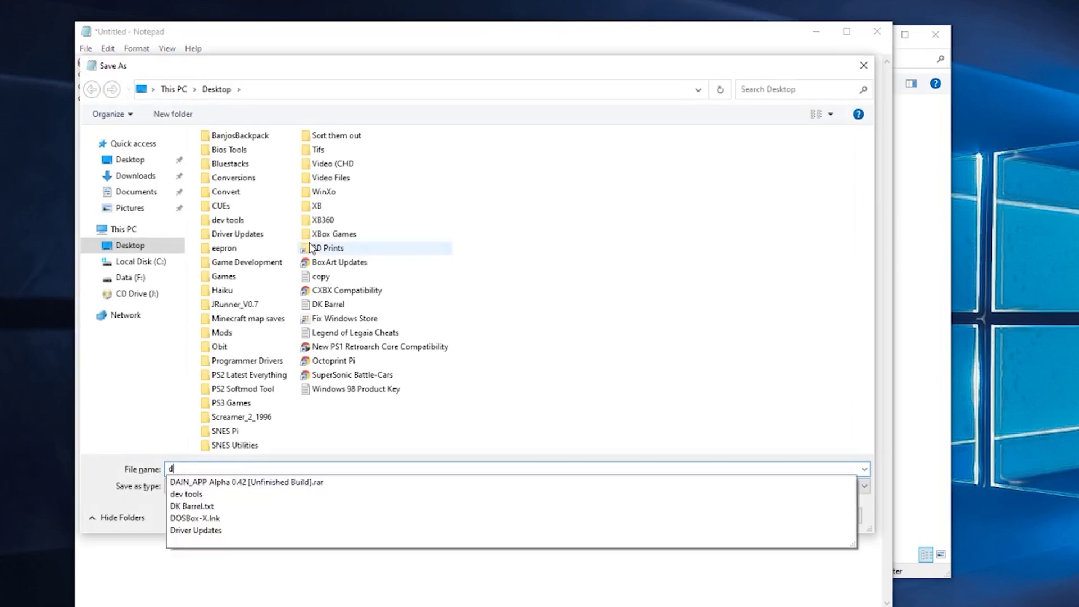
text(el.bat)
key(Return)
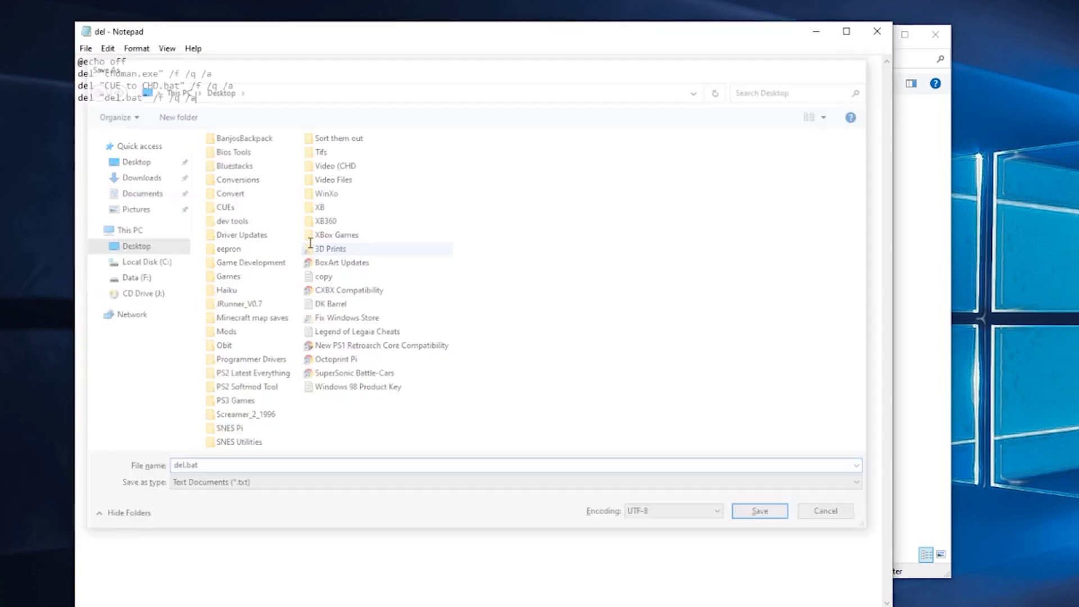
key(alt+F4)
drag(313, 248, 370, 351)
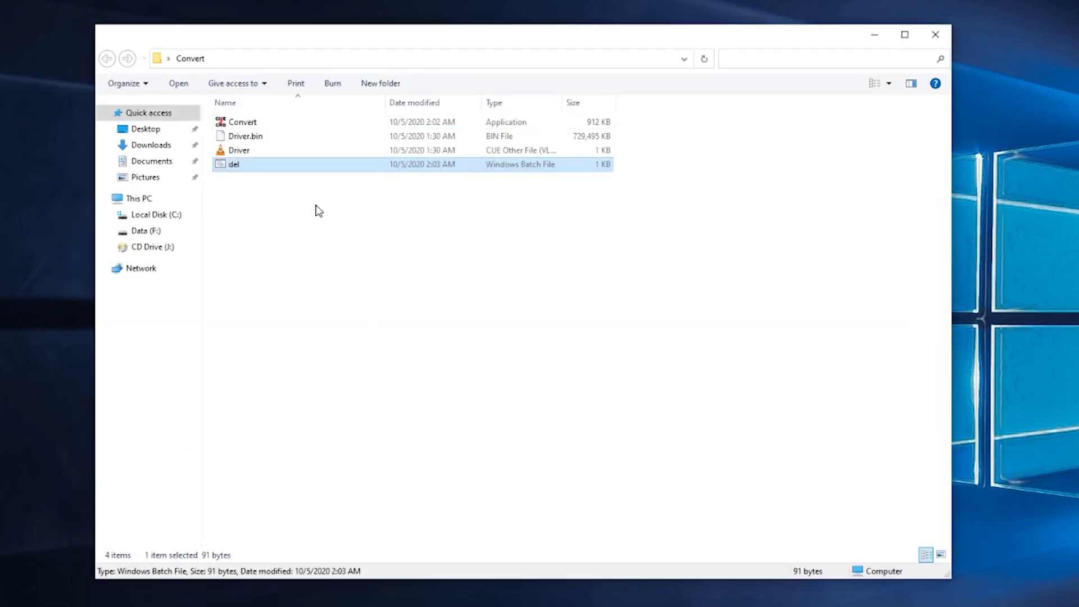
Step: Mark del.bat as Hidden through its Properties and apply the change
right_click(284, 170)
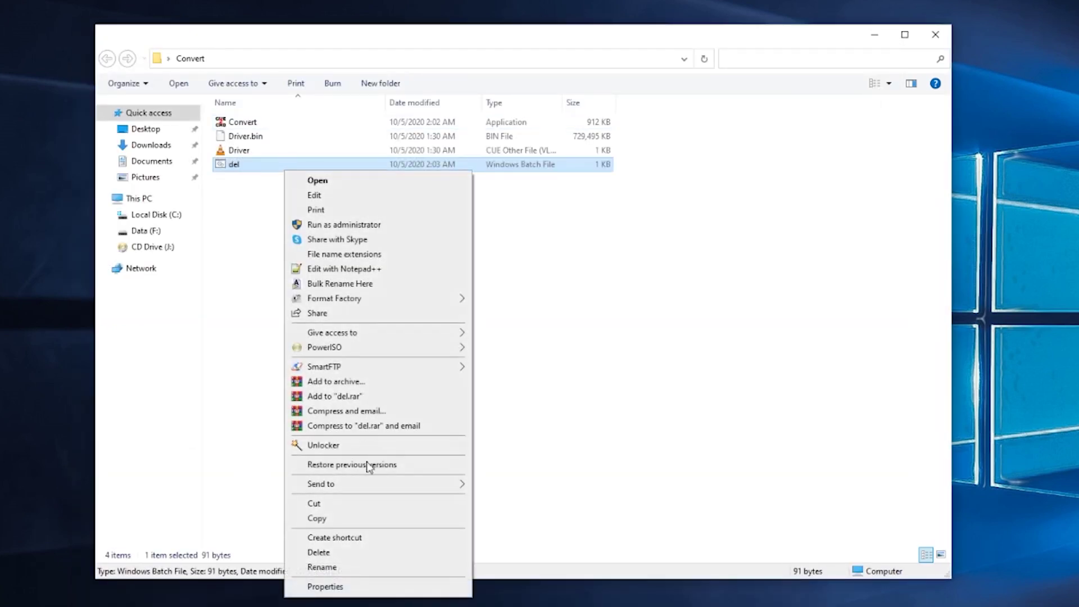
click(354, 585)
click(425, 427)
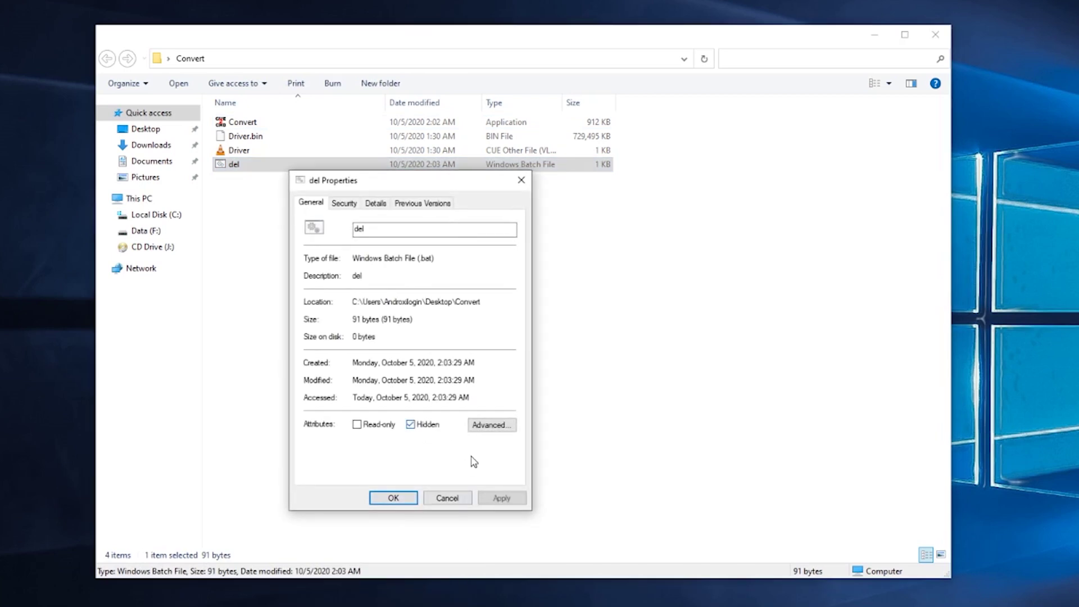
click(508, 500)
click(413, 498)
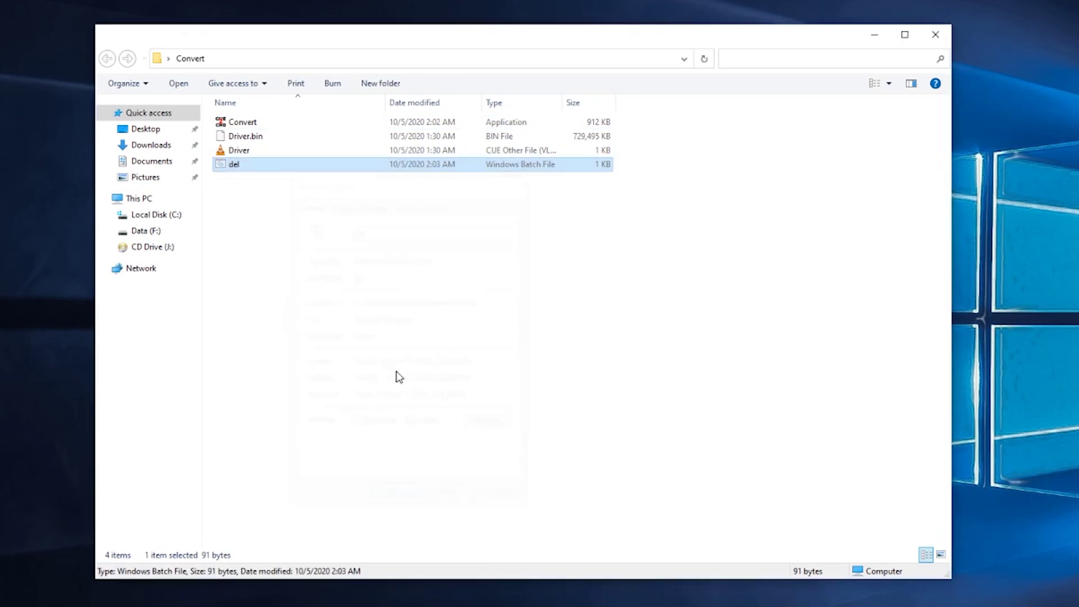
right_click(232, 125)
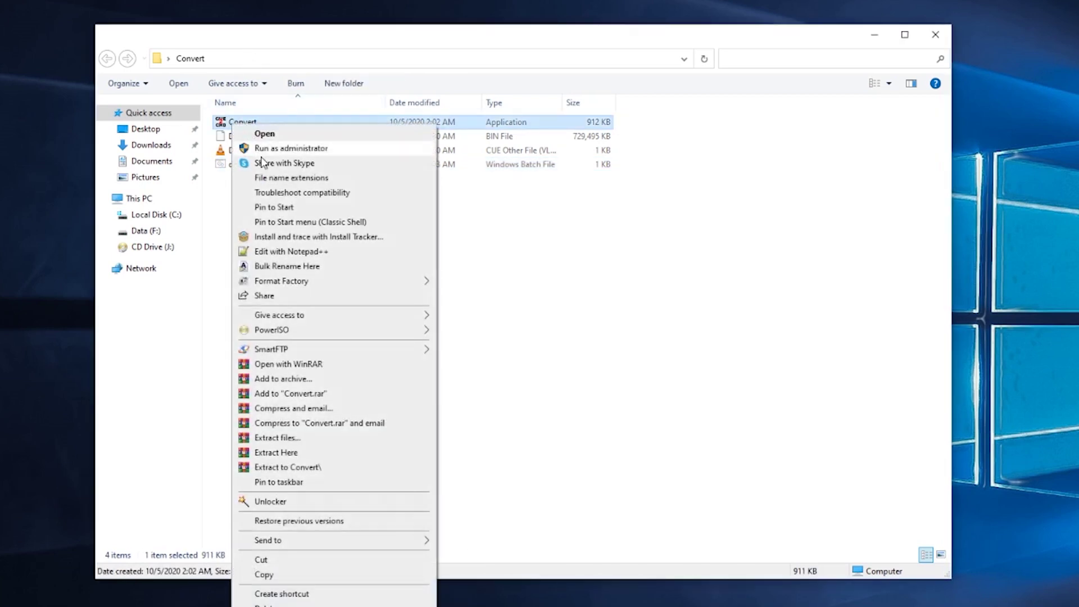
Step: Open Convert.exe in WinRAR and drag del.bat into it
click(264, 364)
click(234, 163)
drag(234, 163, 436, 361)
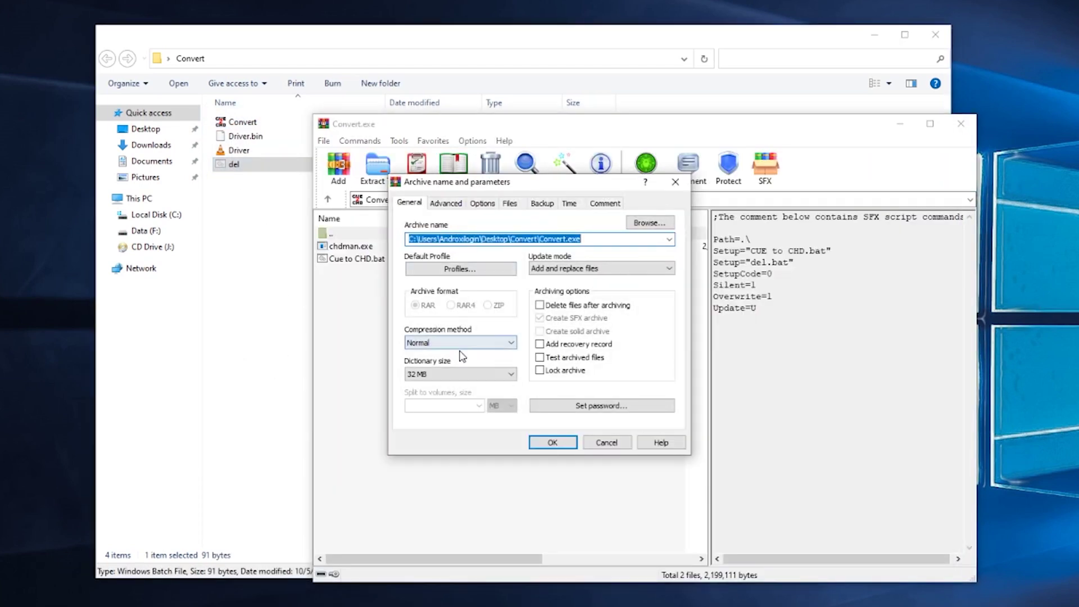
Step: Choose Best compression and enable Delete files after archiving, then bring up SFX options
click(459, 341)
click(457, 401)
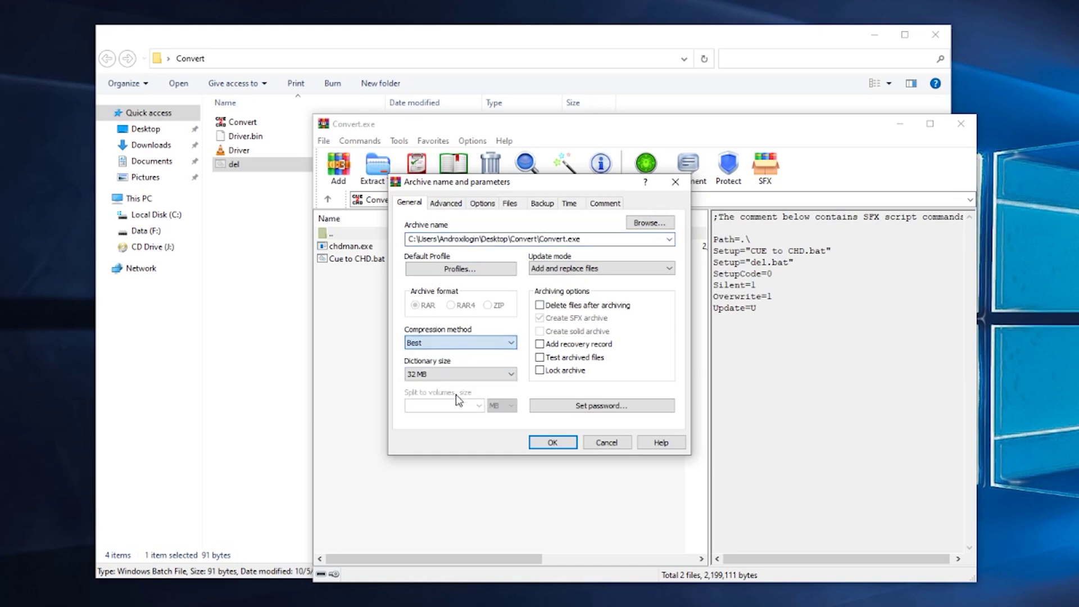
click(571, 308)
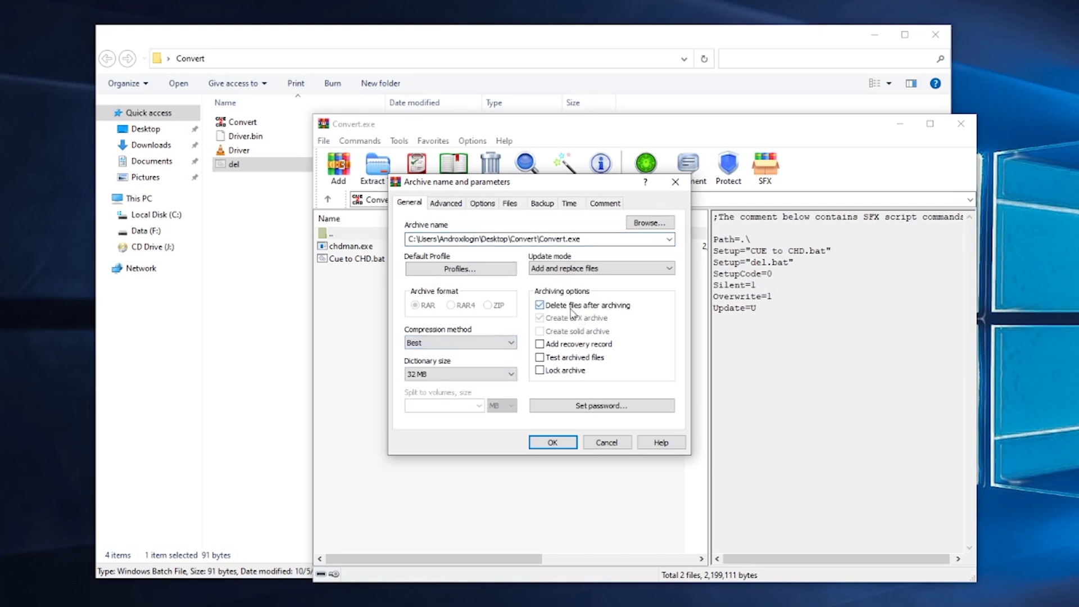
click(447, 207)
click(607, 306)
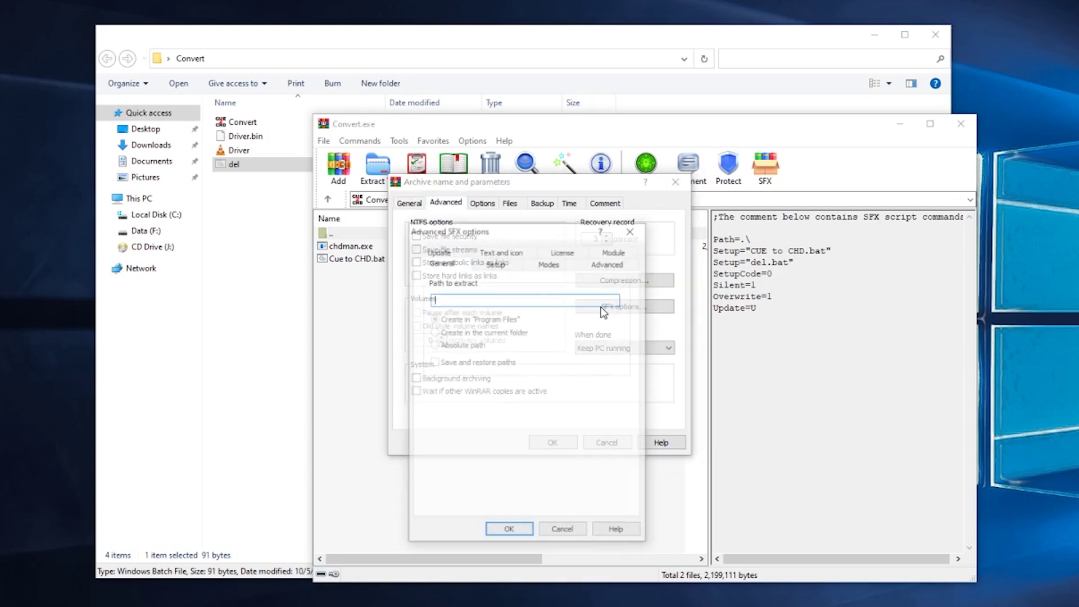
Step: Run chdman.exe, CUE to CHD.bat and del.bat after extraction, waiting, hiding all, updating files
click(495, 263)
text("chdman.exe)
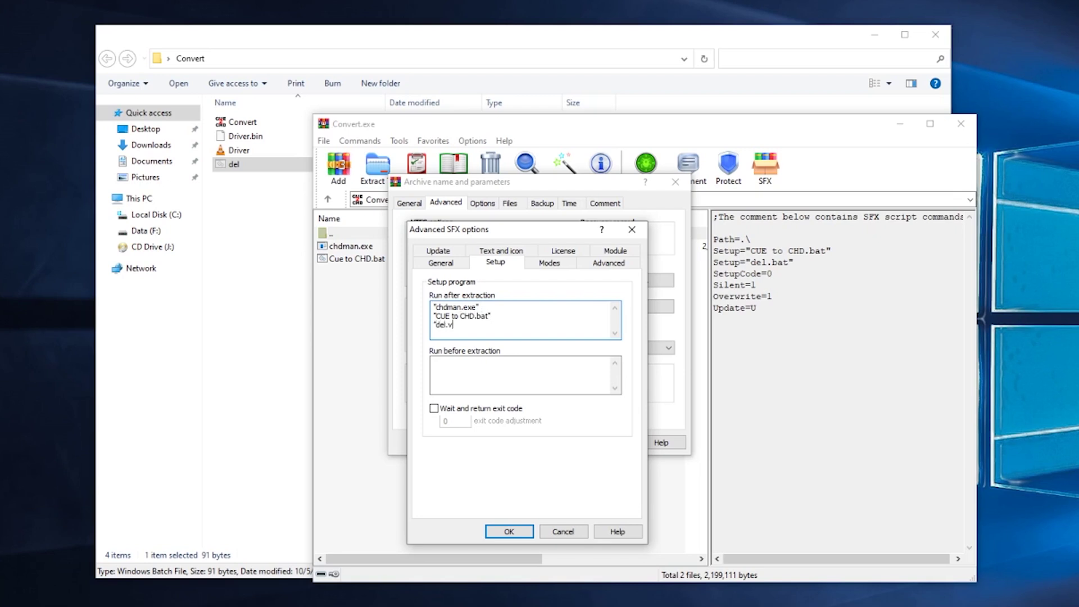
click(512, 409)
click(553, 262)
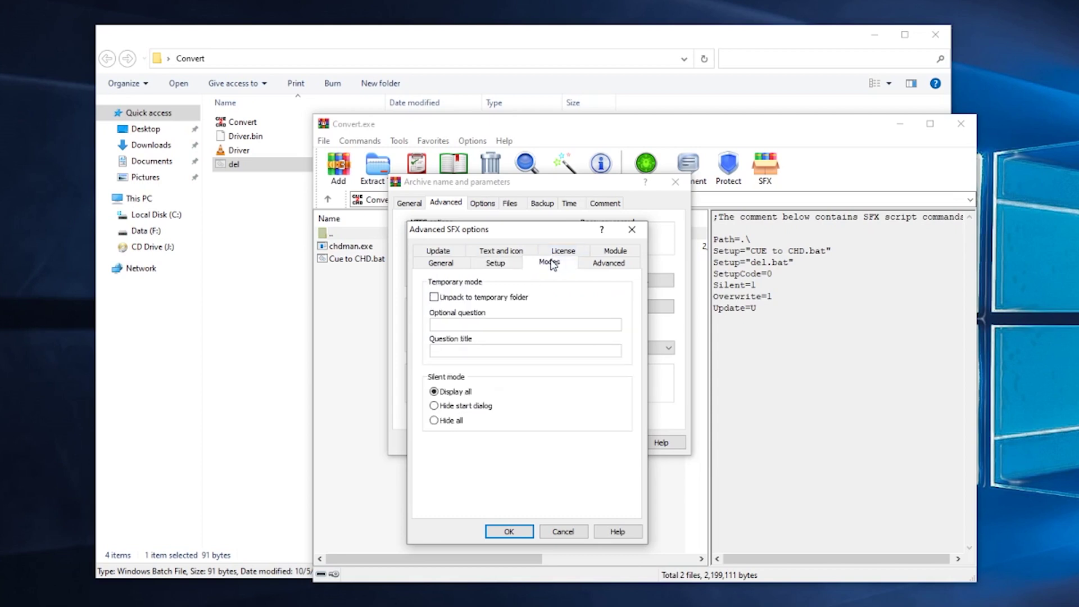
click(452, 421)
click(444, 252)
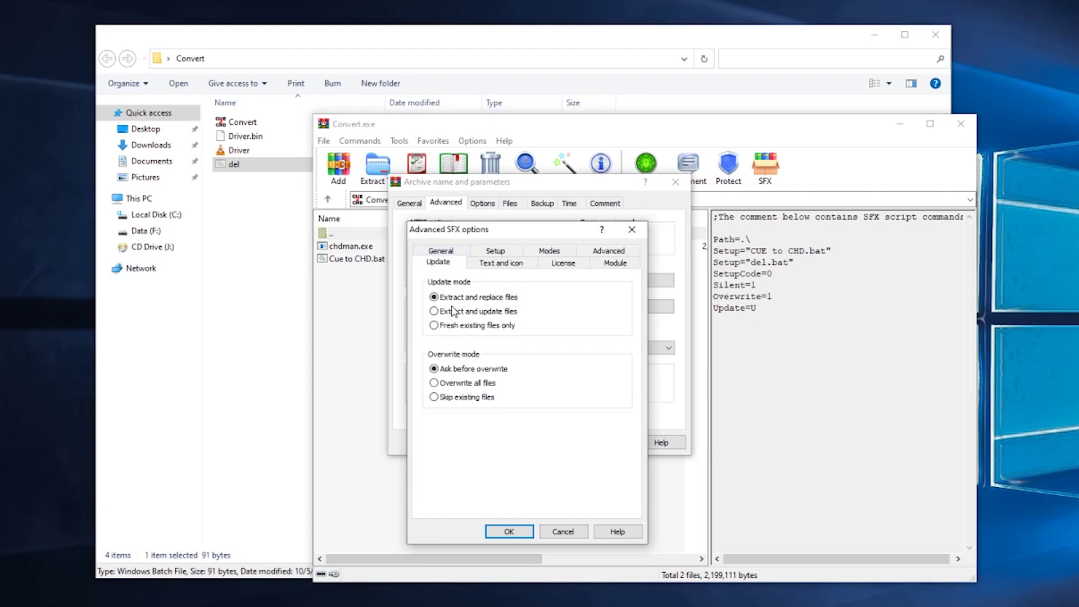
click(453, 313)
Step: Set the SFX icon from a Desktop file and update Convert.exe with del.bat
click(523, 263)
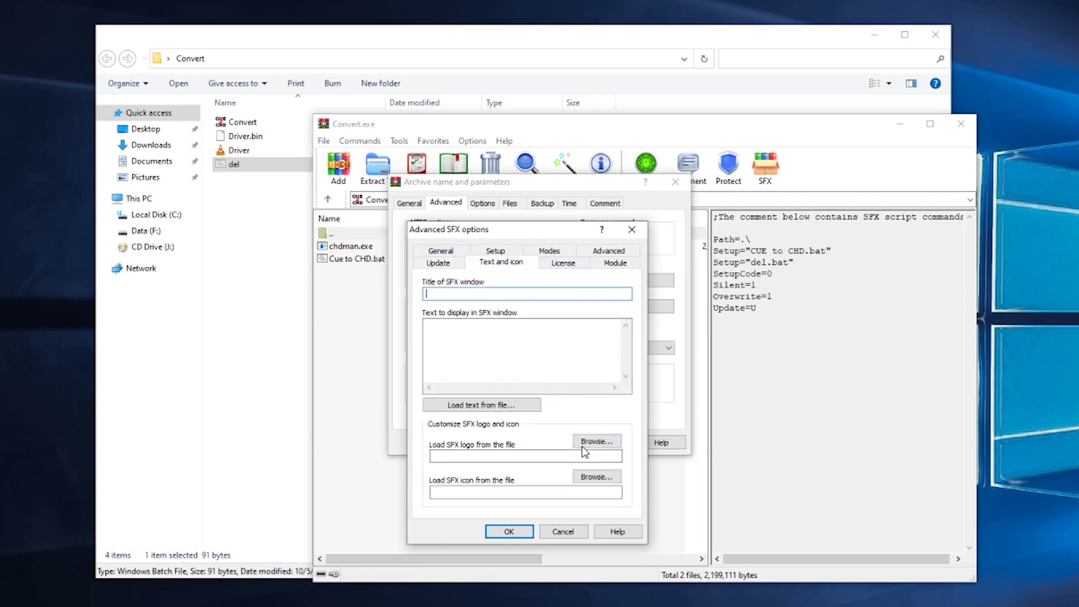
click(597, 477)
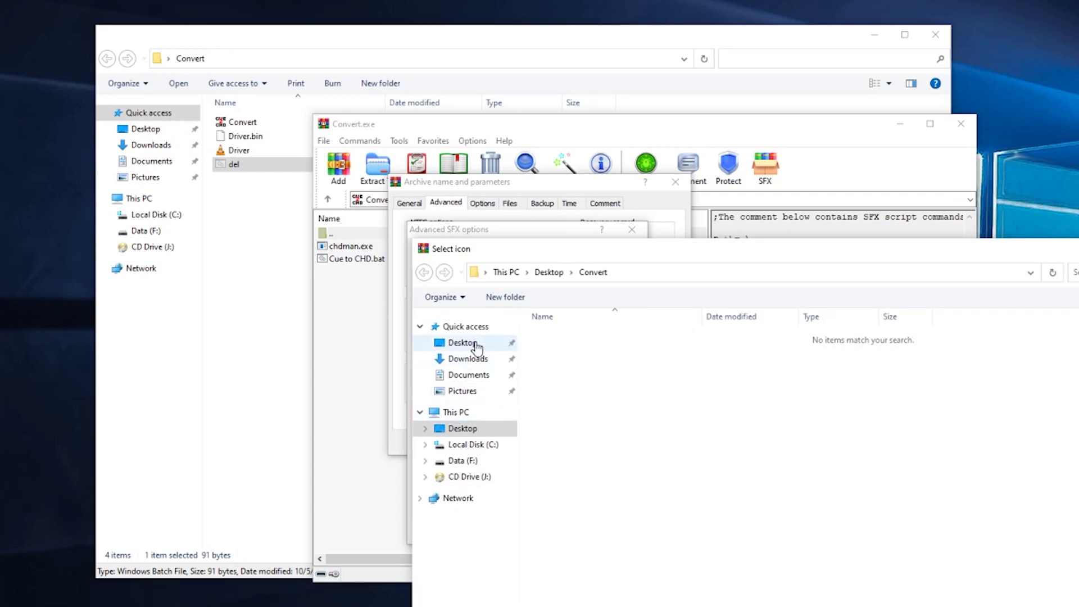
click(475, 344)
double_click(648, 461)
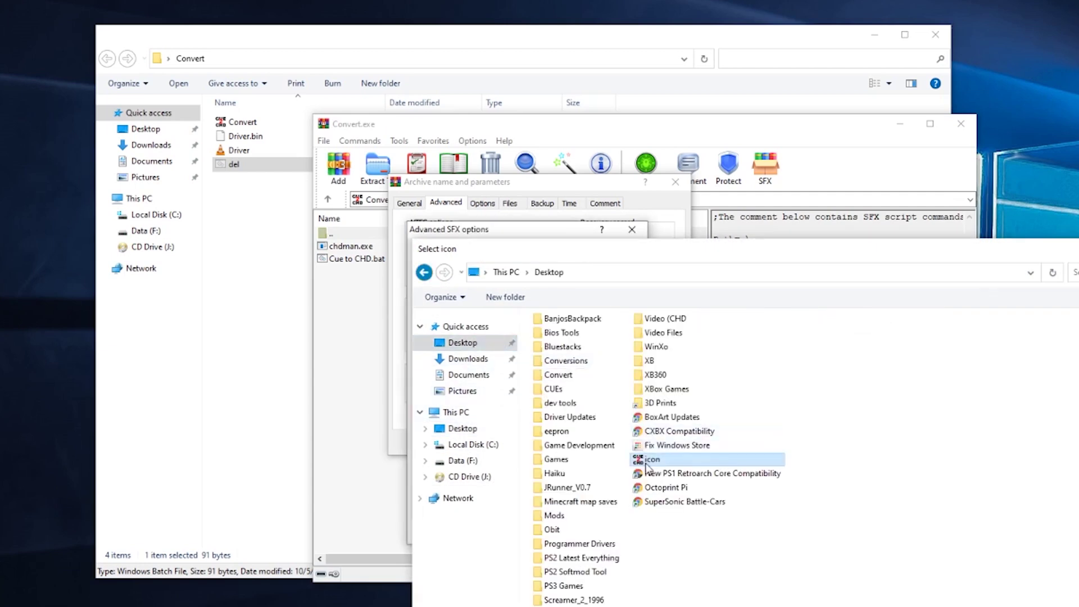
click(522, 529)
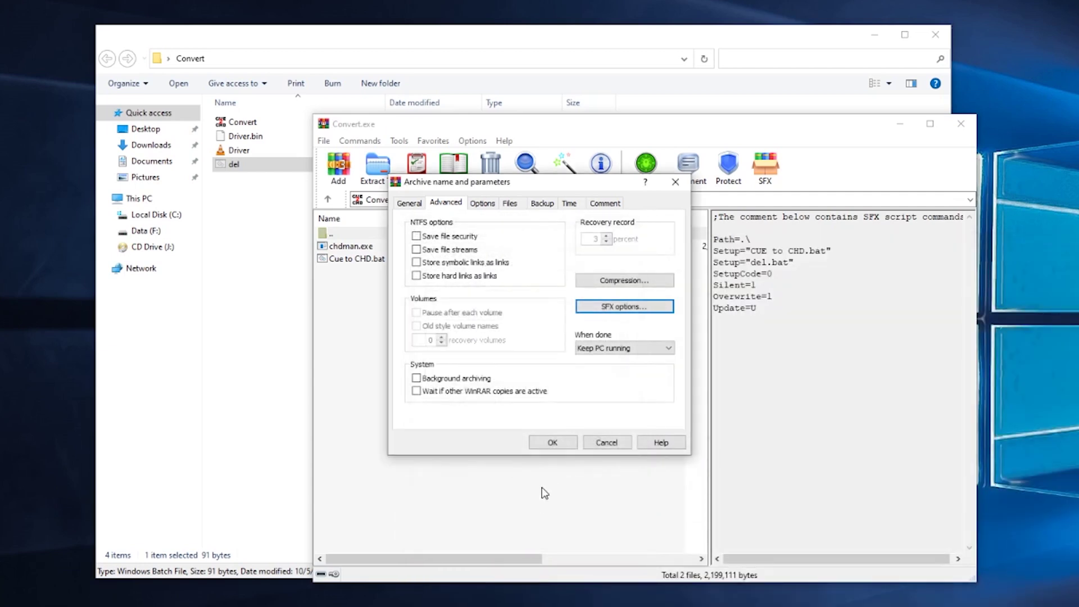
click(555, 442)
Step: Close the archive window and create a new Driver folder in Convert
key(Escape)
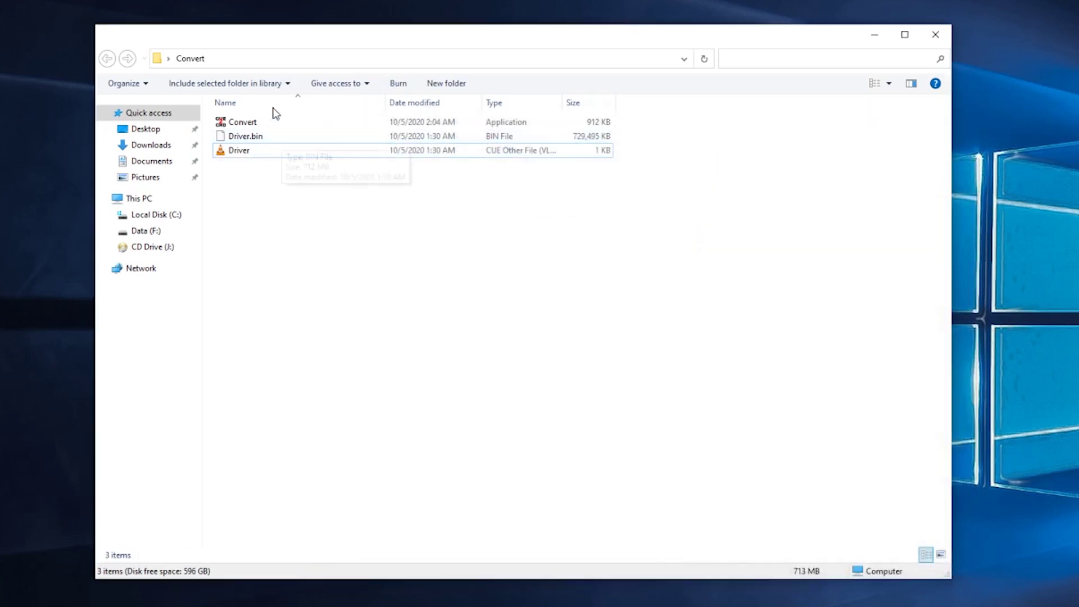
click(252, 136)
right_click(275, 201)
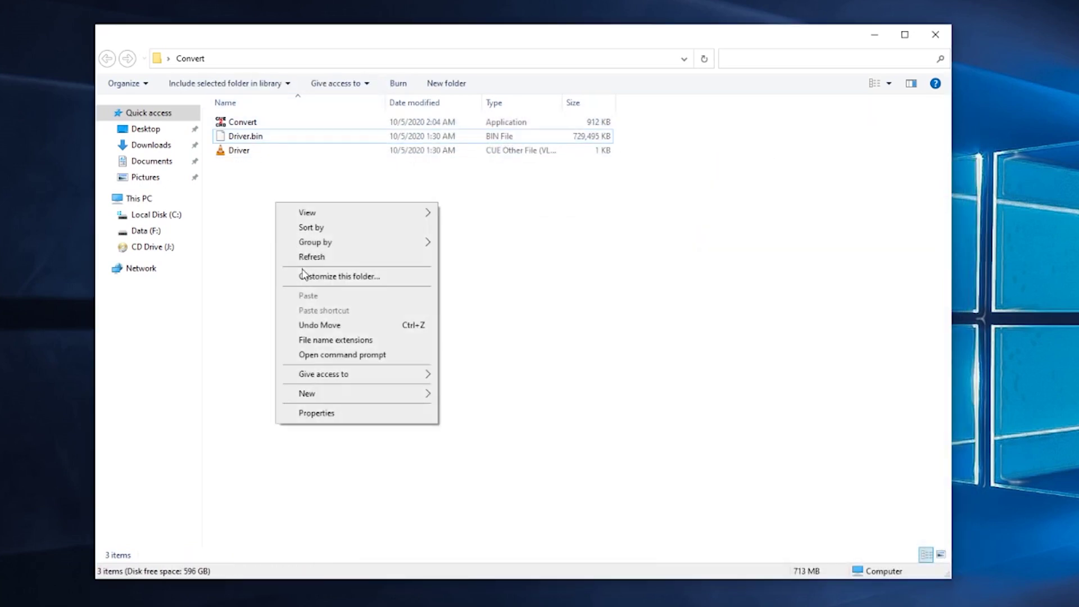
mouse_move(335, 396)
click(448, 399)
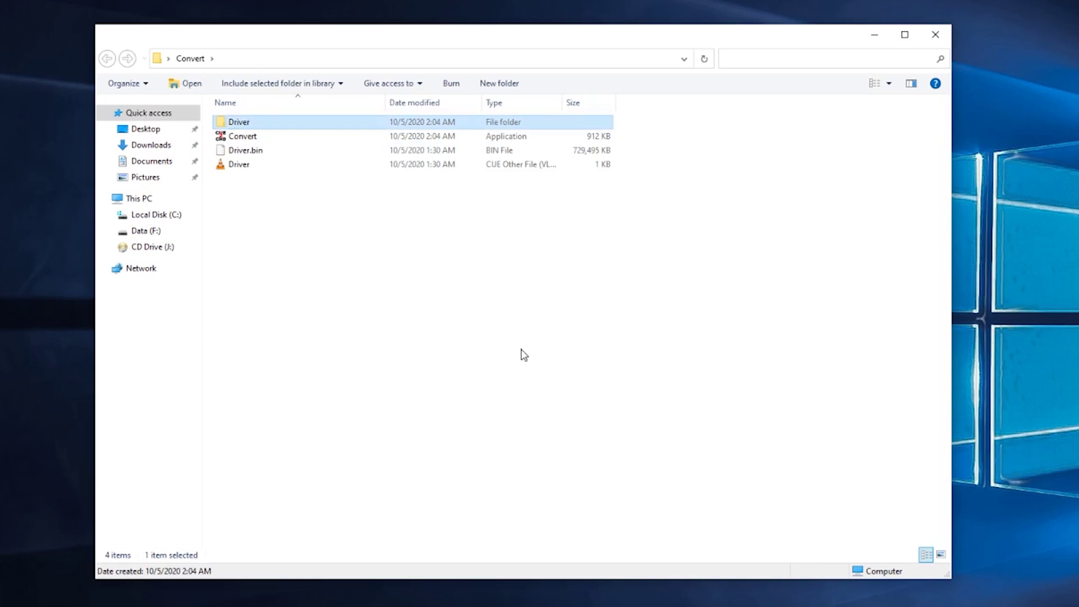
Step: Select Driver.bin and Driver.cue together and move them into the Driver folder
key(Down)
key(Down)
key(shift+Down)
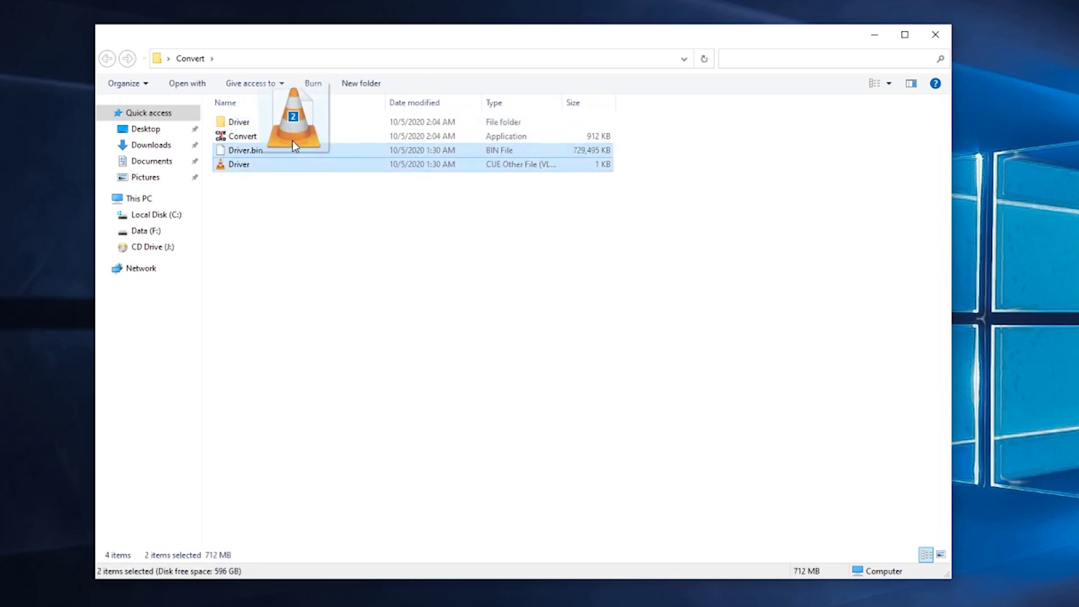
drag(293, 141, 289, 126)
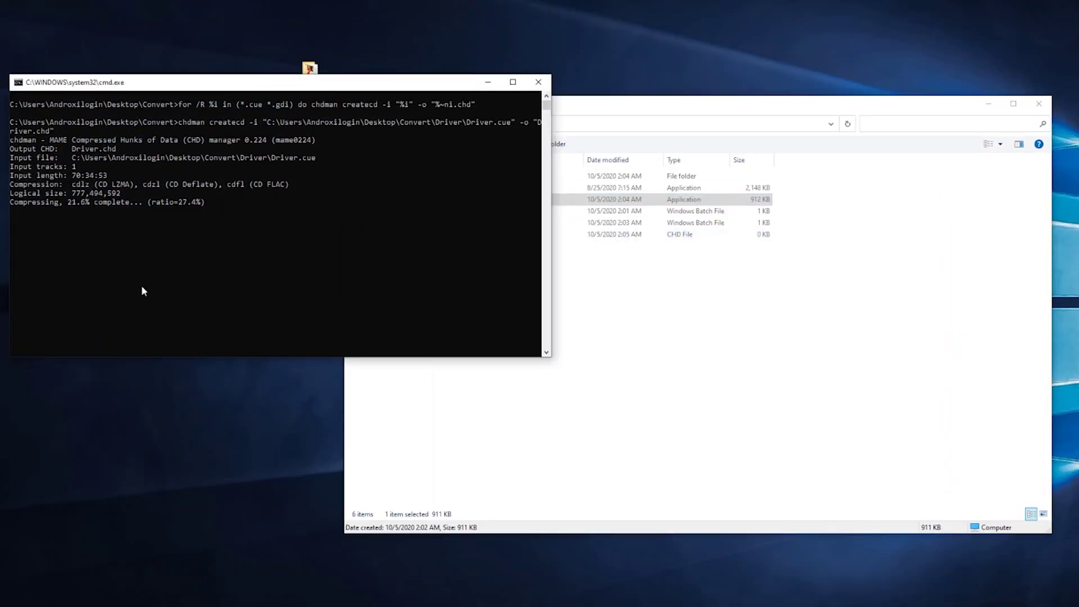
key(alt+Tab)
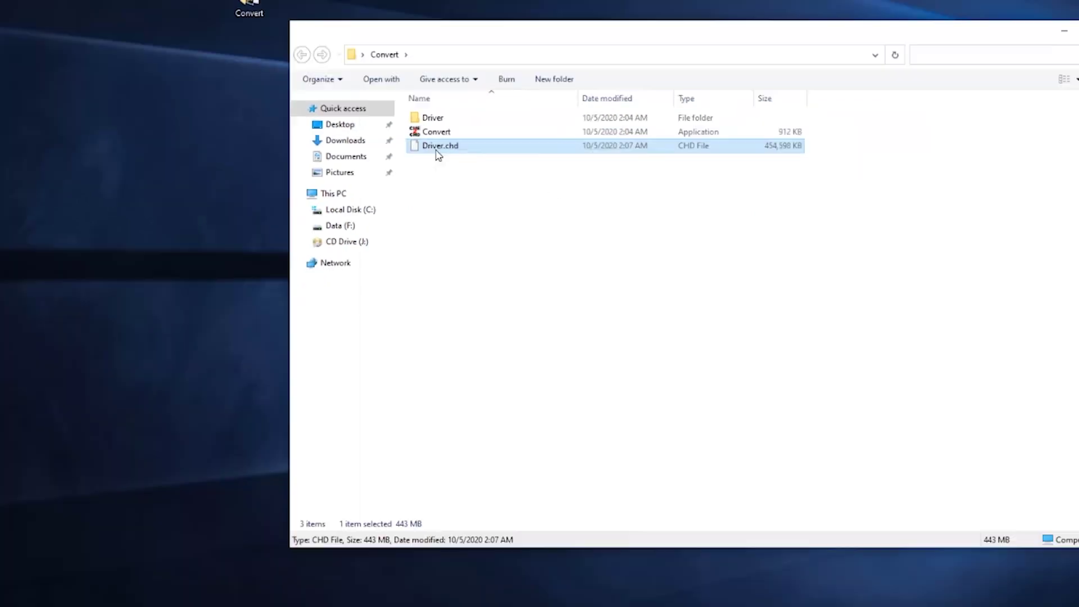
Step: Compare Driver.chd (443 MB) and Driver folder (712 MB) Properties side by side, then close both
right_click(420, 137)
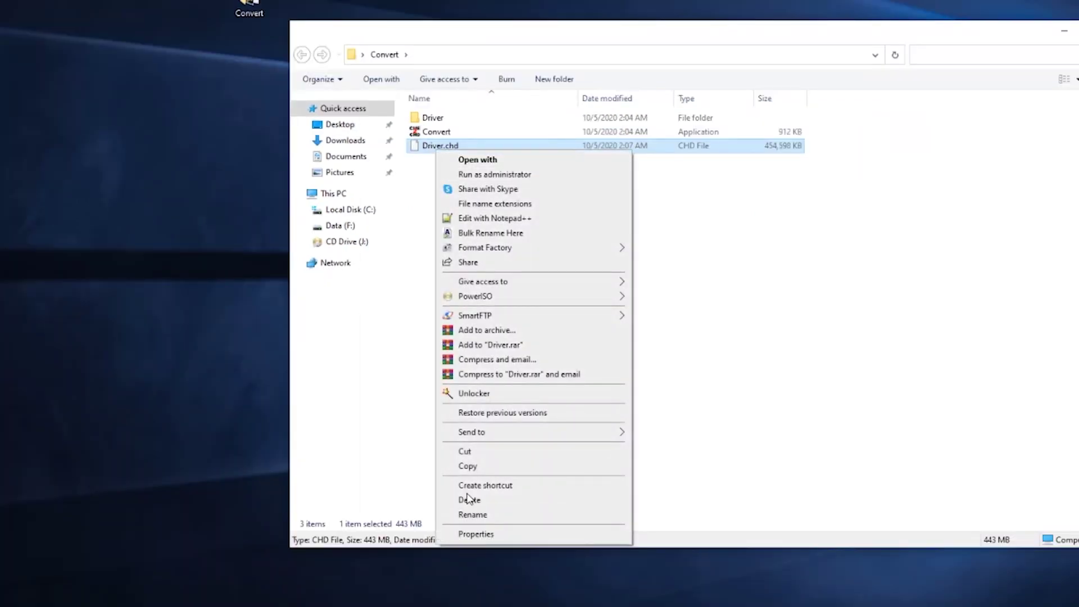
click(466, 534)
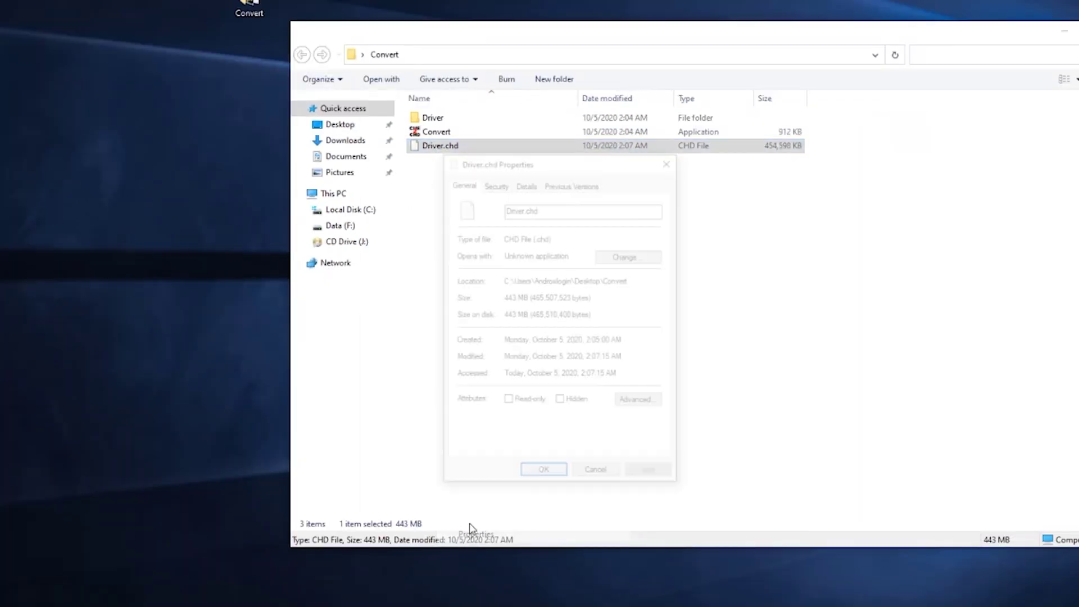
click(430, 121)
right_click(428, 118)
click(458, 564)
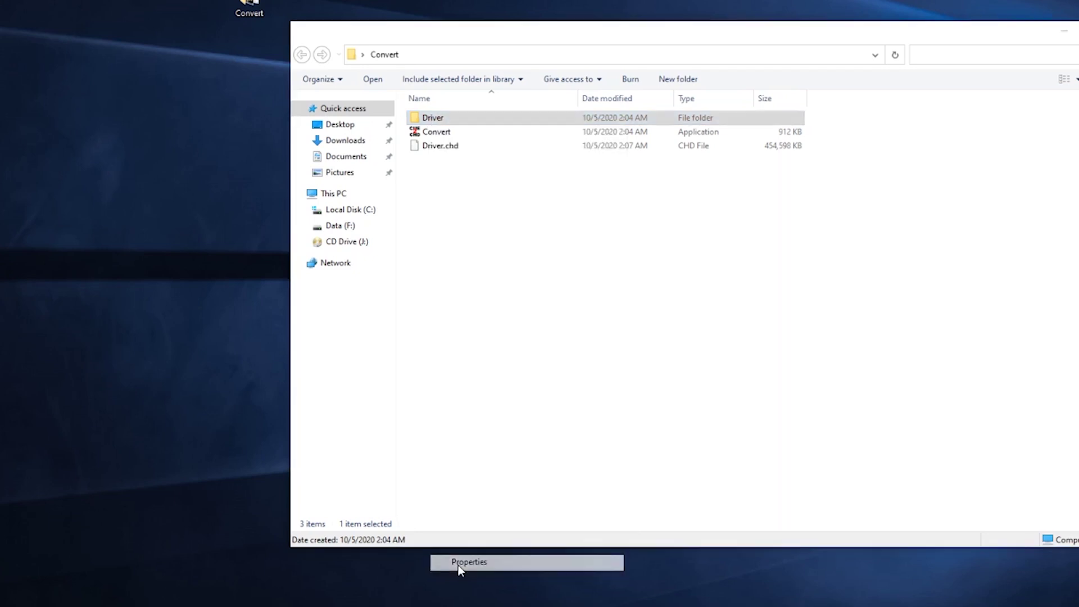
drag(515, 144, 301, 141)
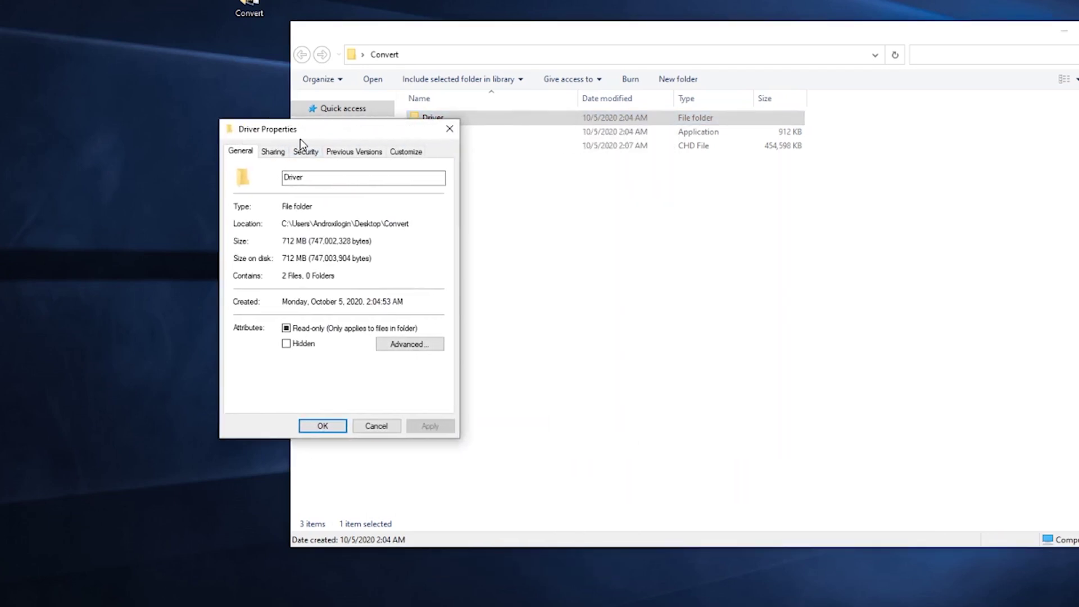
key(alt+Tab)
click(461, 232)
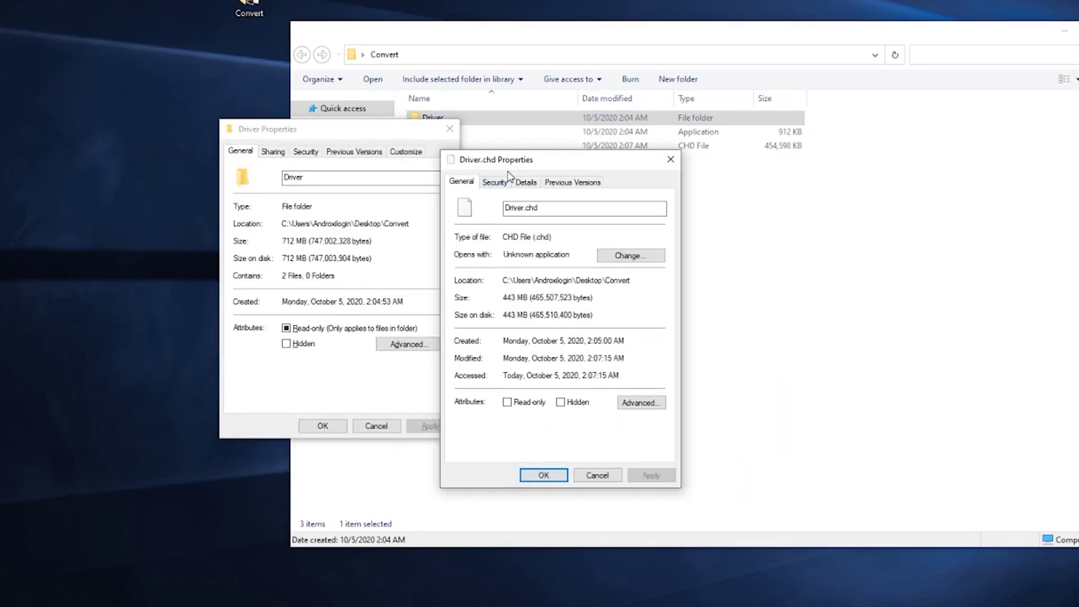
drag(508, 172, 547, 131)
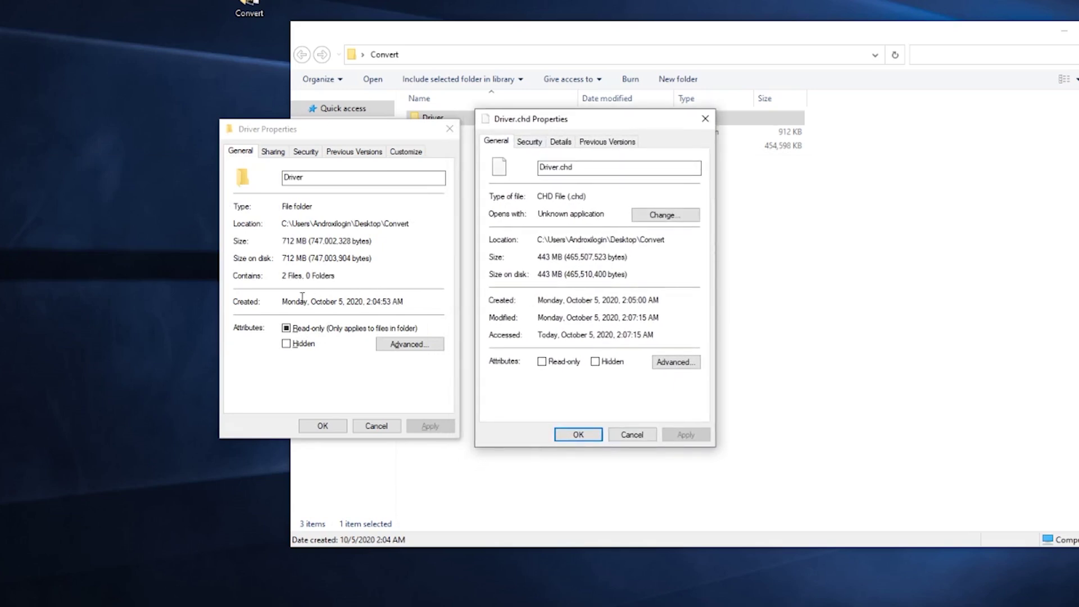
key(Return)
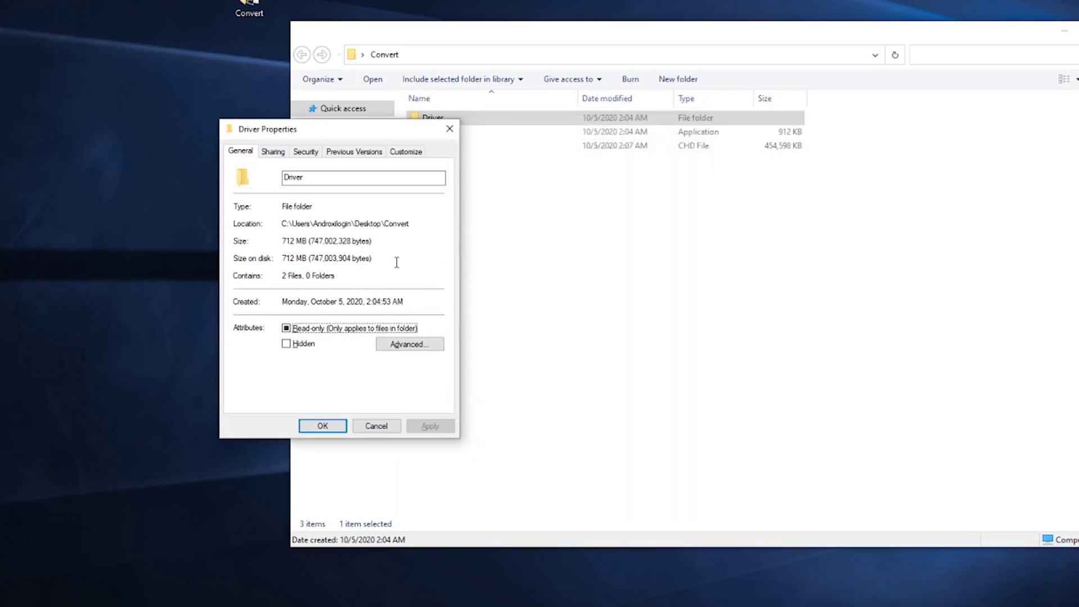
key(Return)
Step: Open F:\Roms\Playstation in a new File Explorer window
click(474, 146)
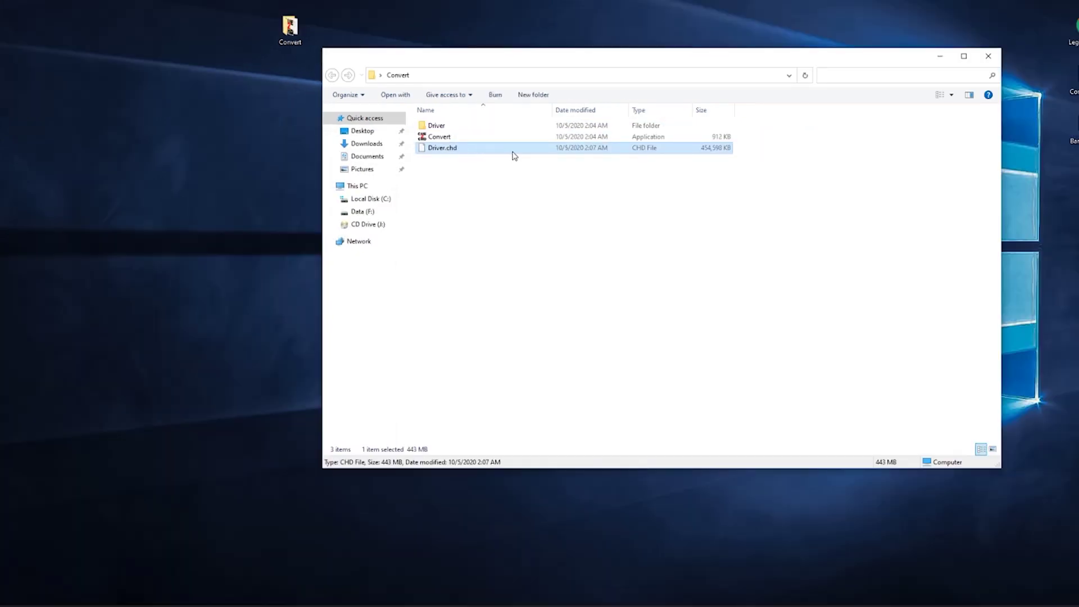
key(super+e)
double_click(513, 156)
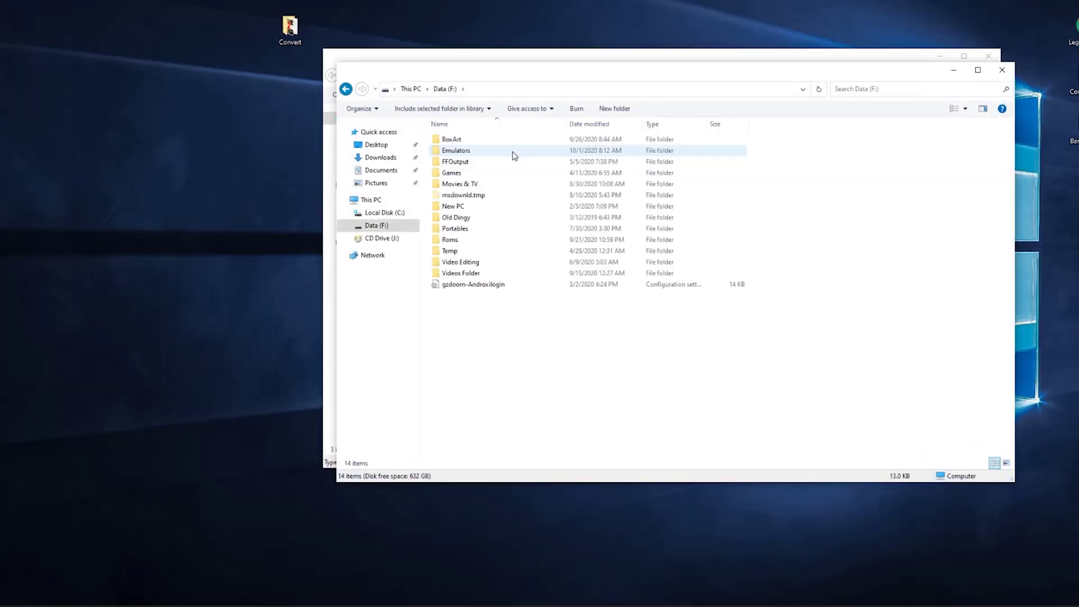
key(r)
key(Return)
key(p)
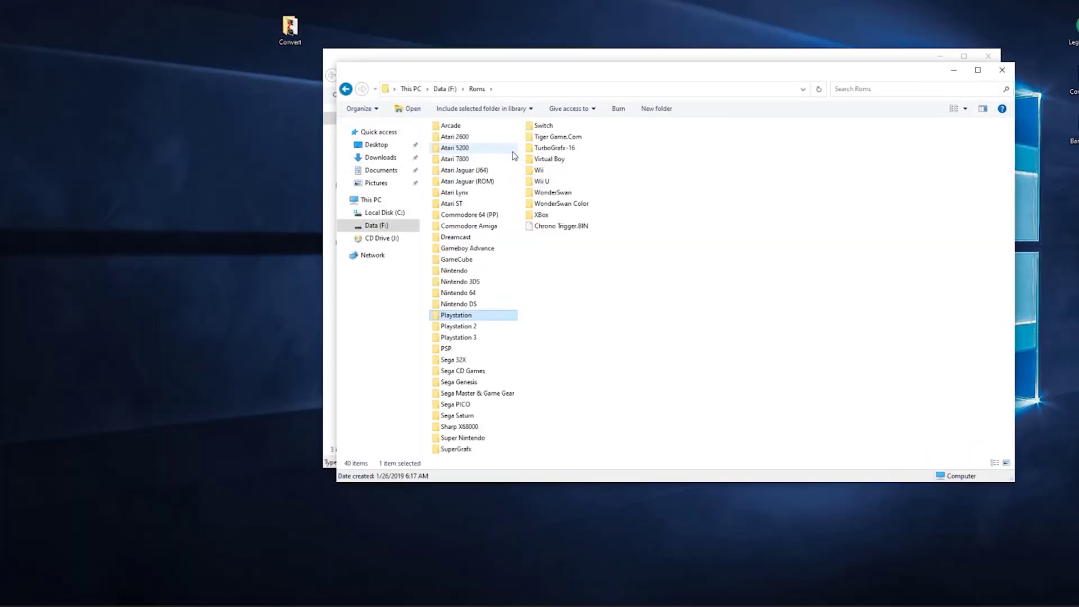
key(Return)
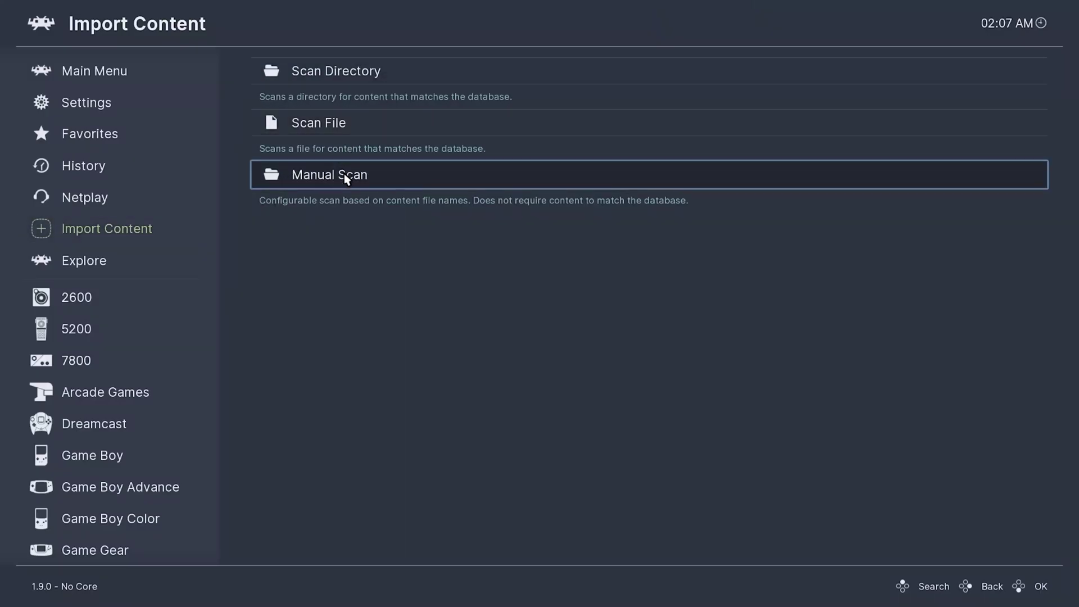
Step: Scan Driver.chd from F:\Roms\Playstation with Scan File, then return to Import Content
click(359, 142)
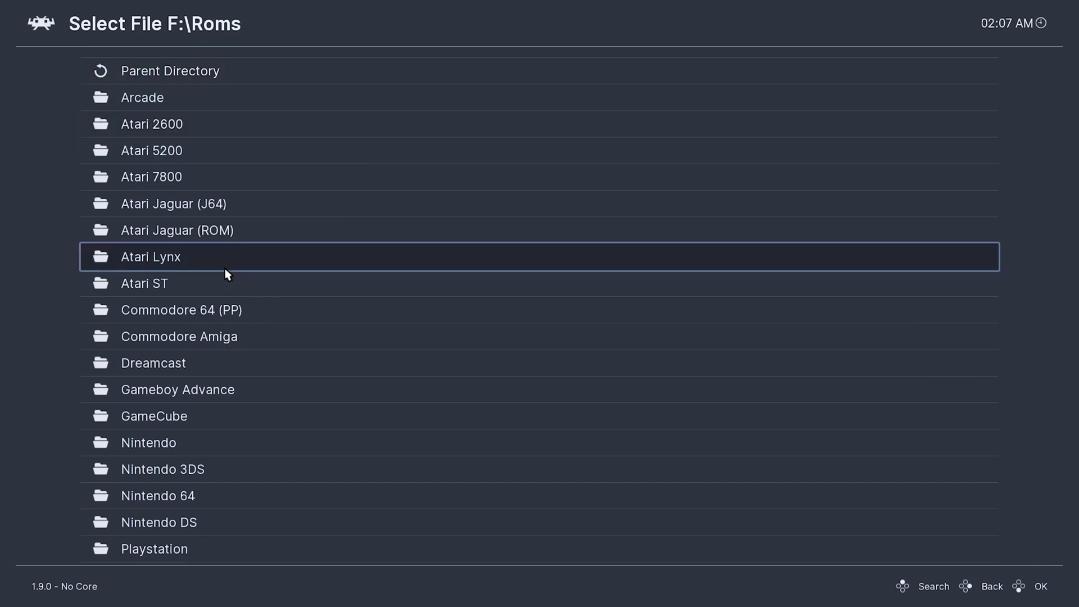
scroll(225, 268, down, 9)
scroll(225, 268, down, 5)
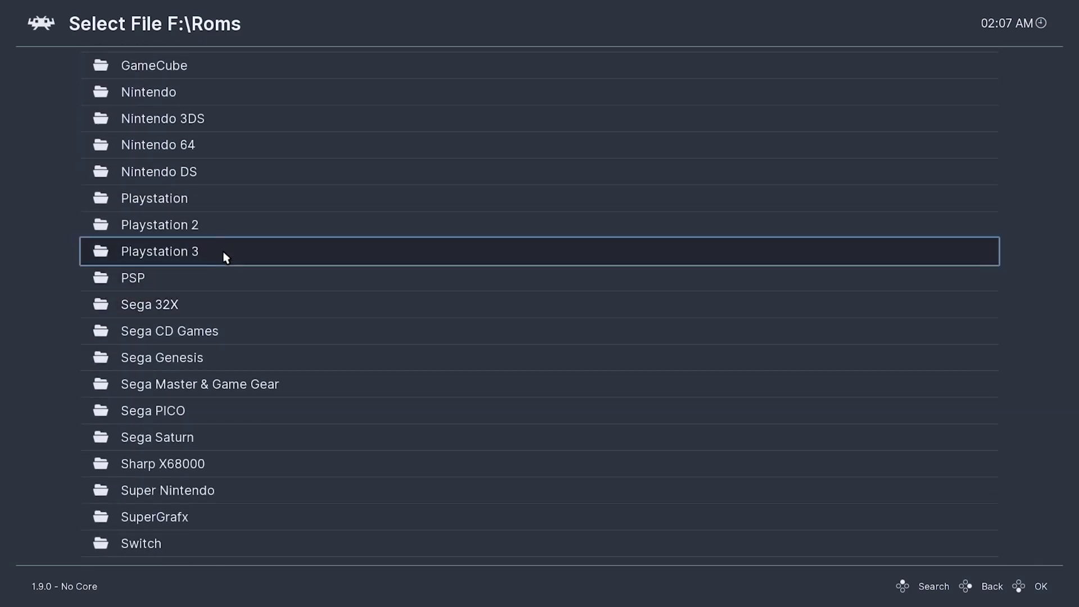
click(234, 204)
scroll(239, 281, down, 16)
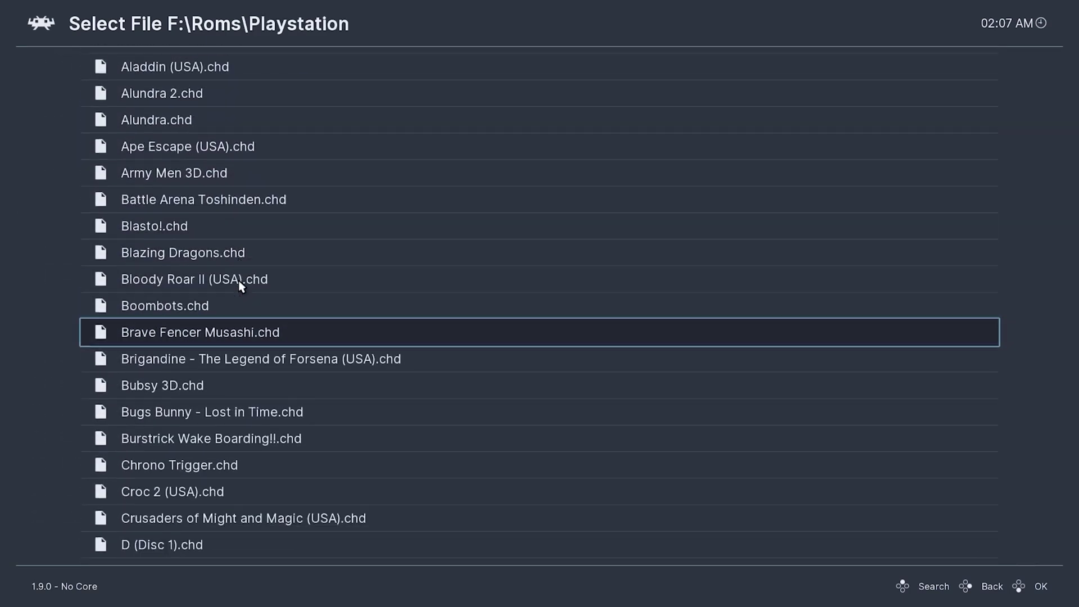
scroll(238, 281, down, 10)
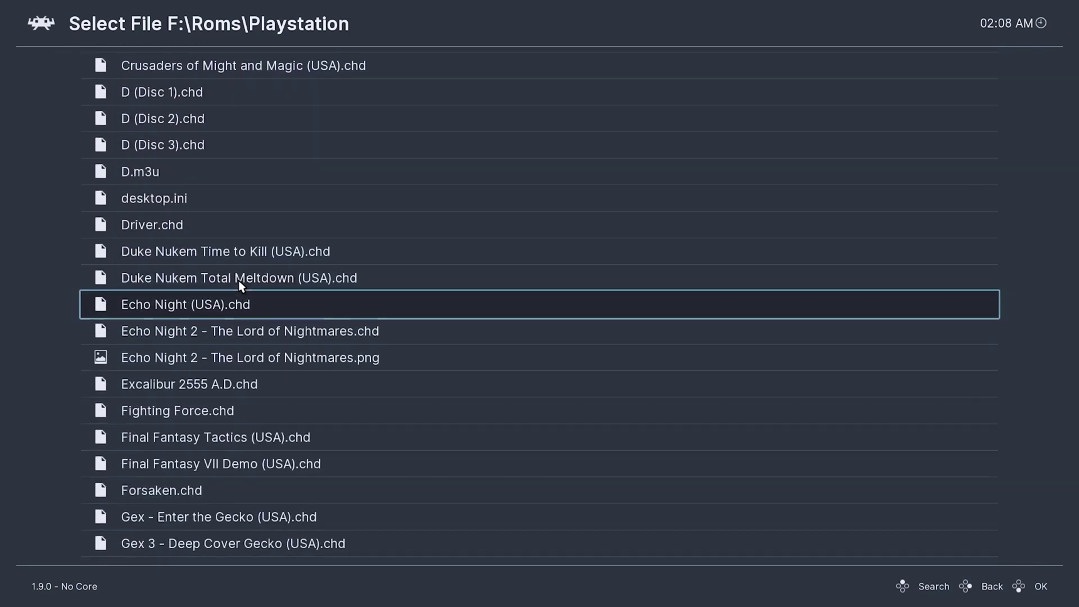
click(197, 168)
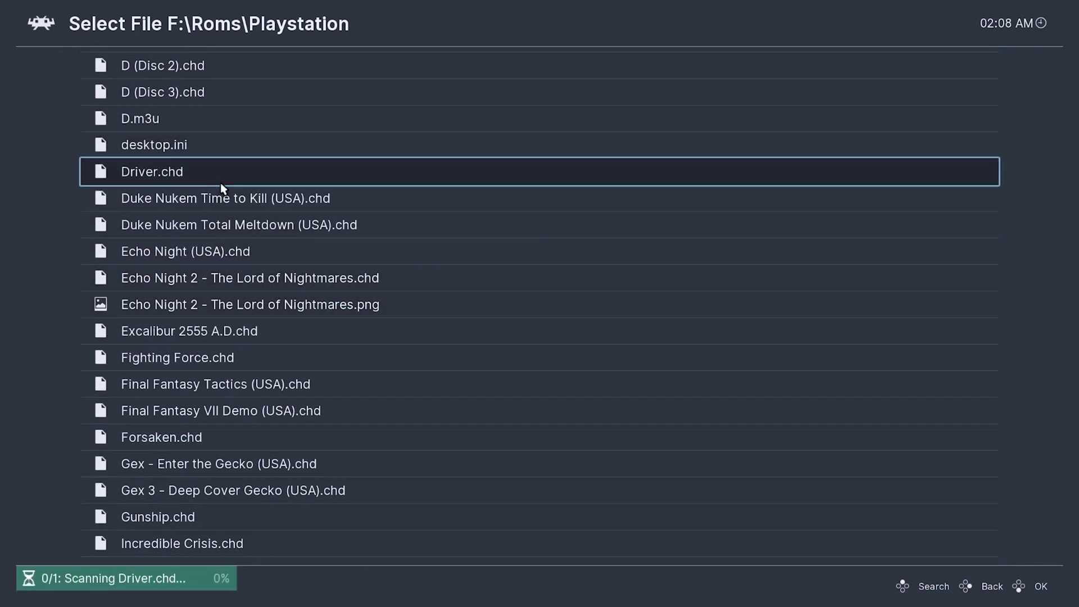
right_click(241, 250)
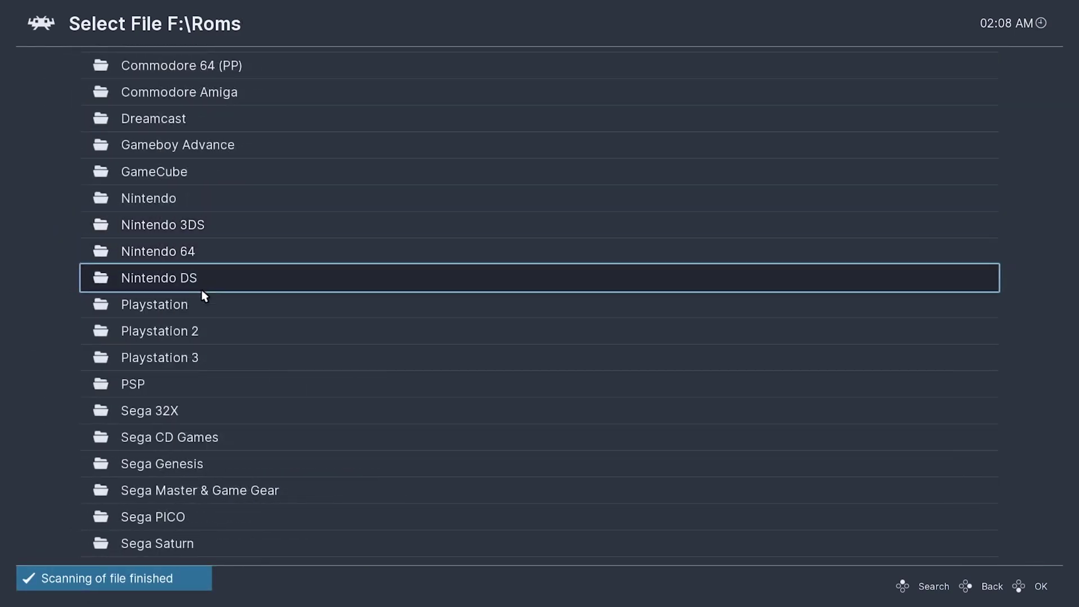
right_click(200, 308)
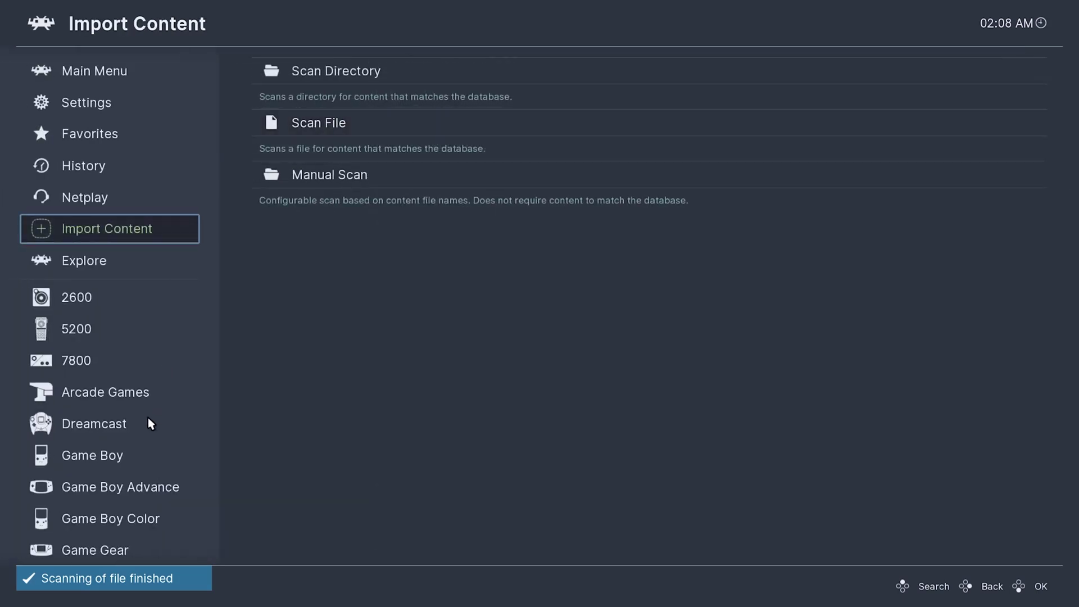
Step: Search the PlayStation playlist for 'driver' and open Driver - You Are the Wheelman (USA) (Rev 1)
scroll(147, 417, down, 13)
scroll(96, 392, down, 7)
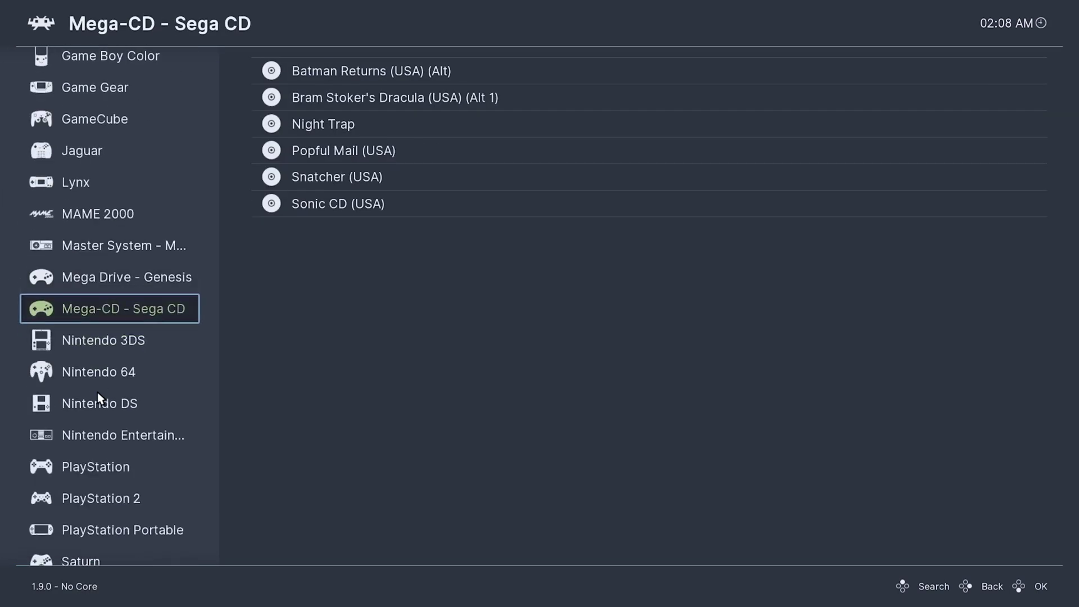
scroll(103, 370, down, 2)
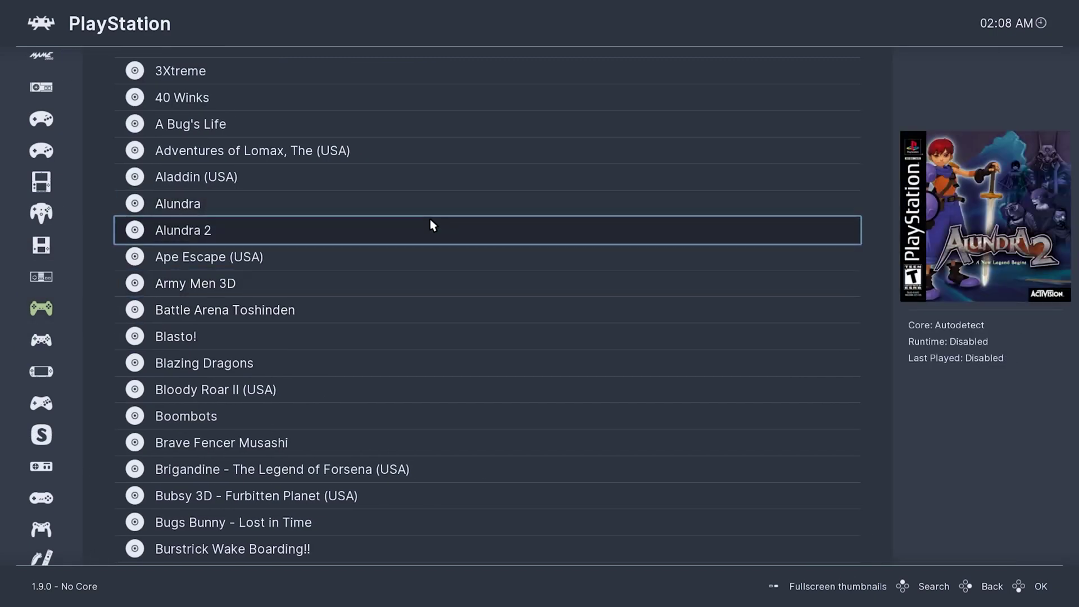
key(slash)
text(driver)
key(Return)
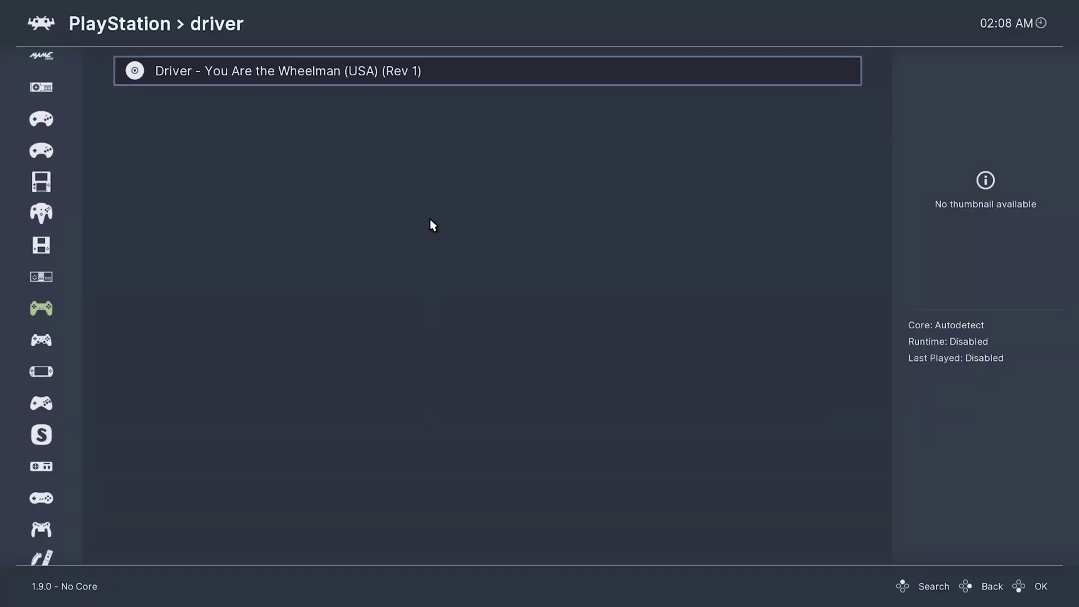
key(Return)
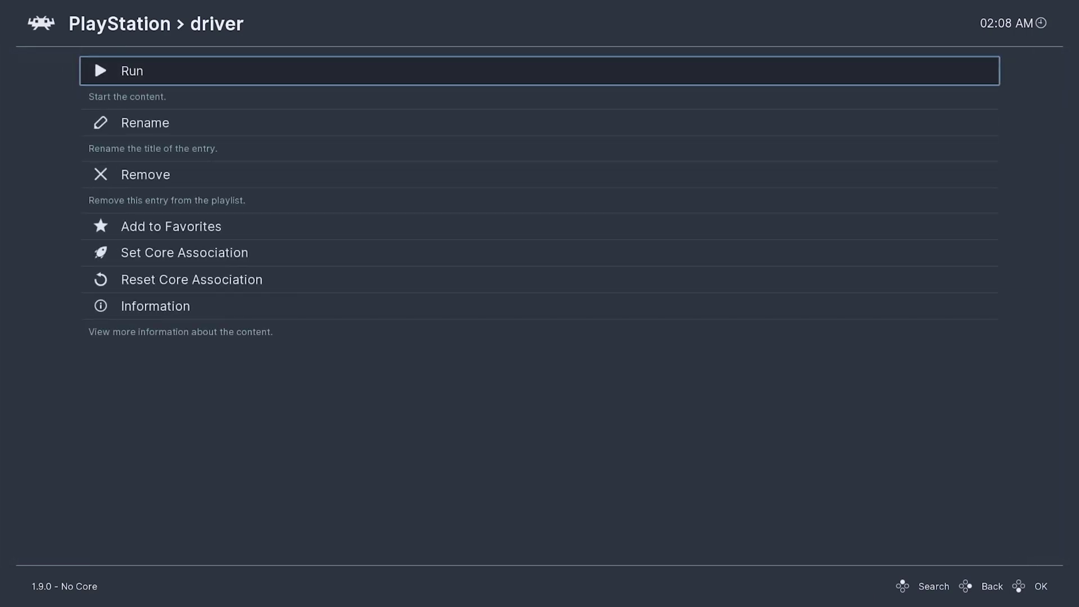